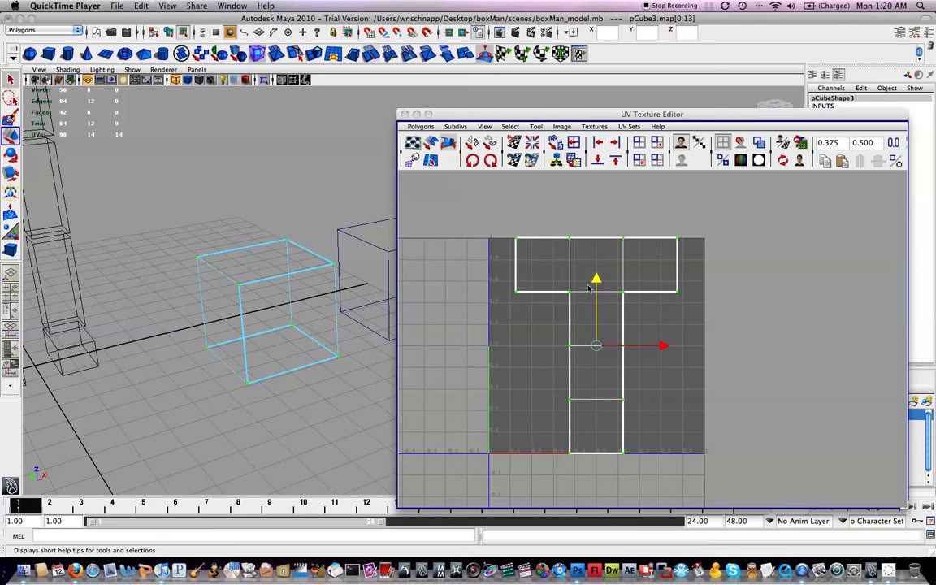
Move the UV Texture Editor clear of the two cubes and display the second cube's UVs together with the first cube's
left_click_drag(563, 120, 650, 111)
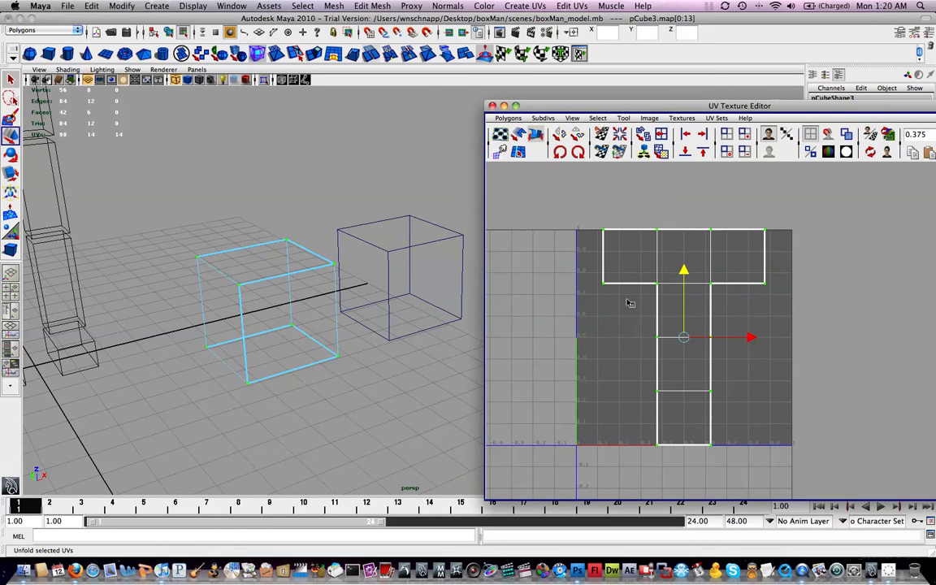
left_click(400, 220, "shift")
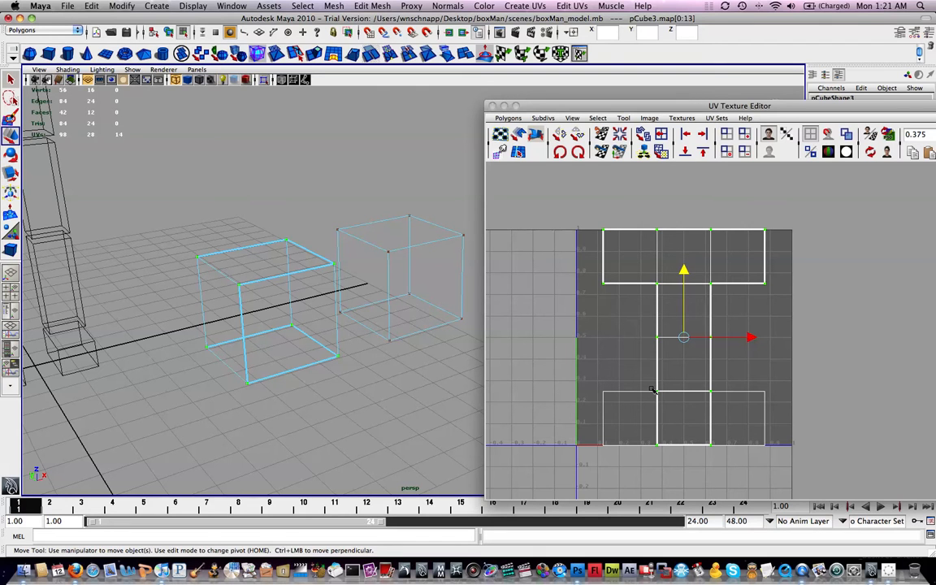
Examine how the UV layouts of the two cubes overlap within the 0-to-1 texture space
scroll(625, 335, "down", 4)
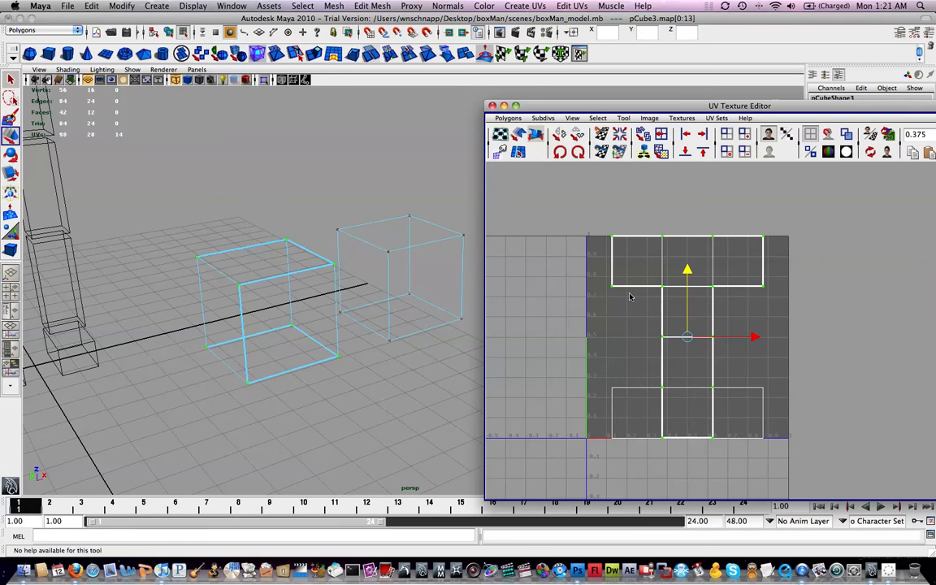
scroll(656, 288, "down", 1)
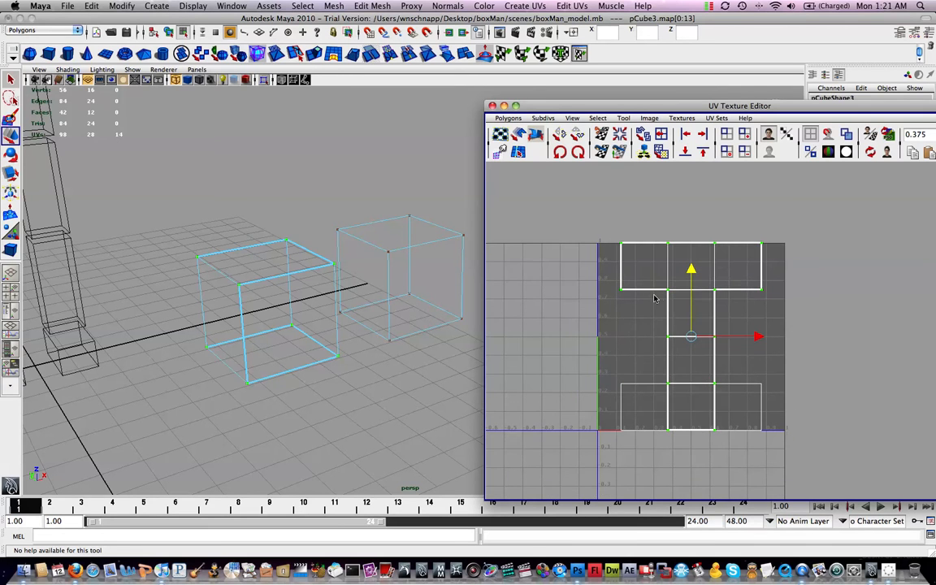
middle_click_drag(668, 340, 729, 287, "alt")
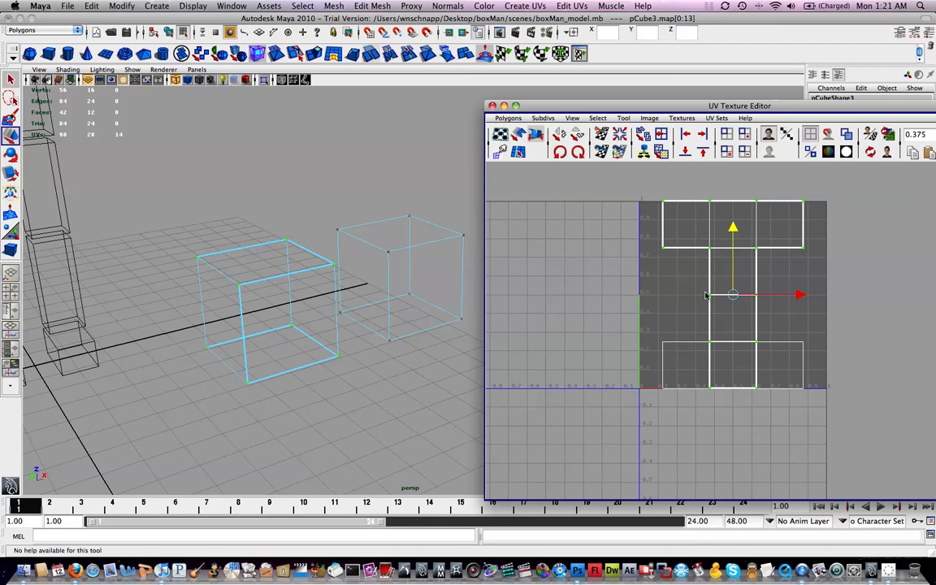
middle_click_drag(687, 289, 695, 297, "alt")
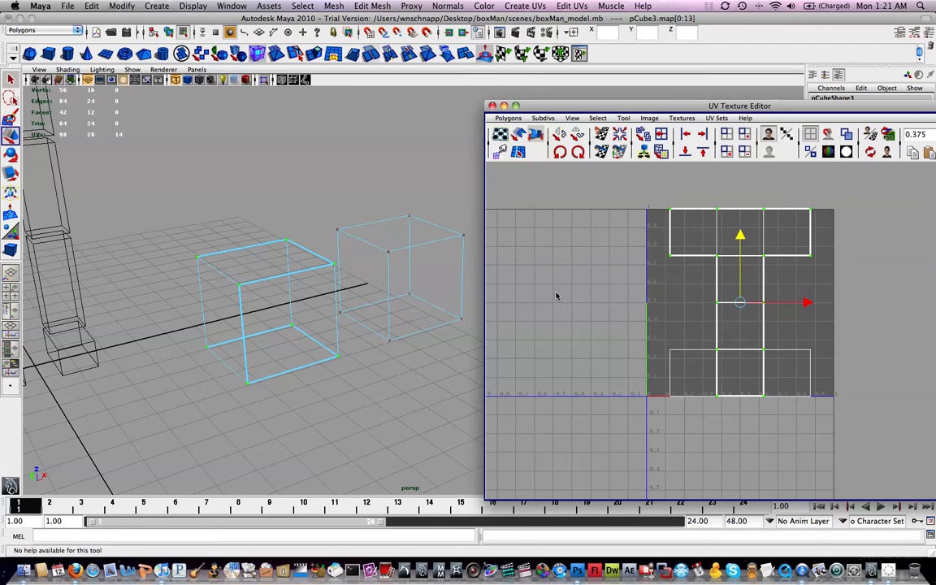
middle_click_drag(624, 380, 642, 367, "alt")
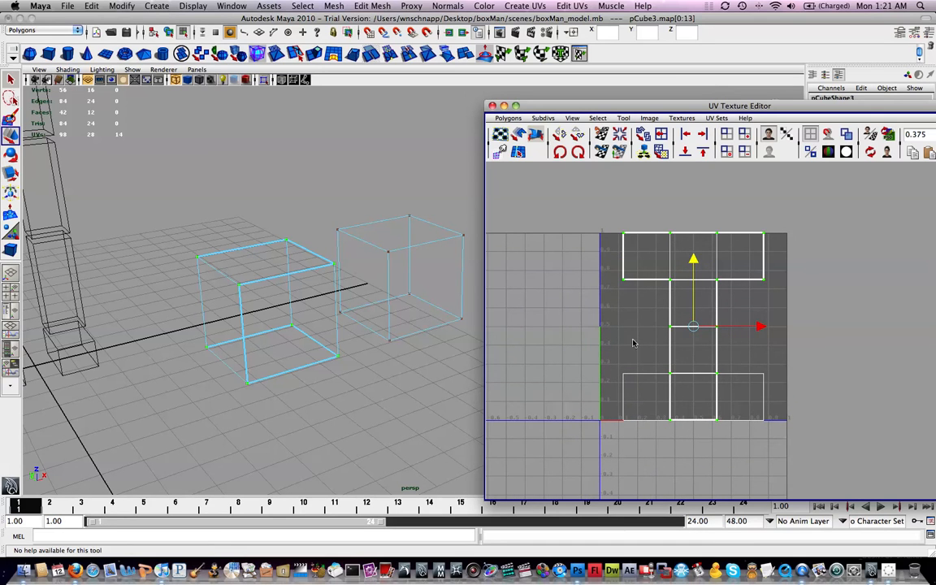
middle_click_drag(642, 344, 678, 359, "alt")
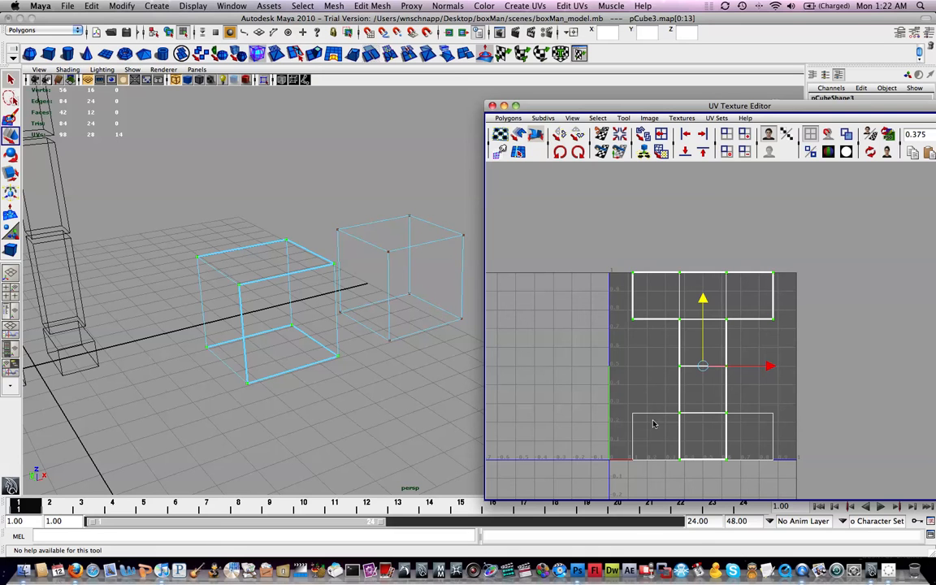
middle_click_drag(577, 434, 687, 327, "alt")
middle_click_drag(544, 377, 567, 258, "alt")
middle_click_drag(629, 335, 406, 525, "alt")
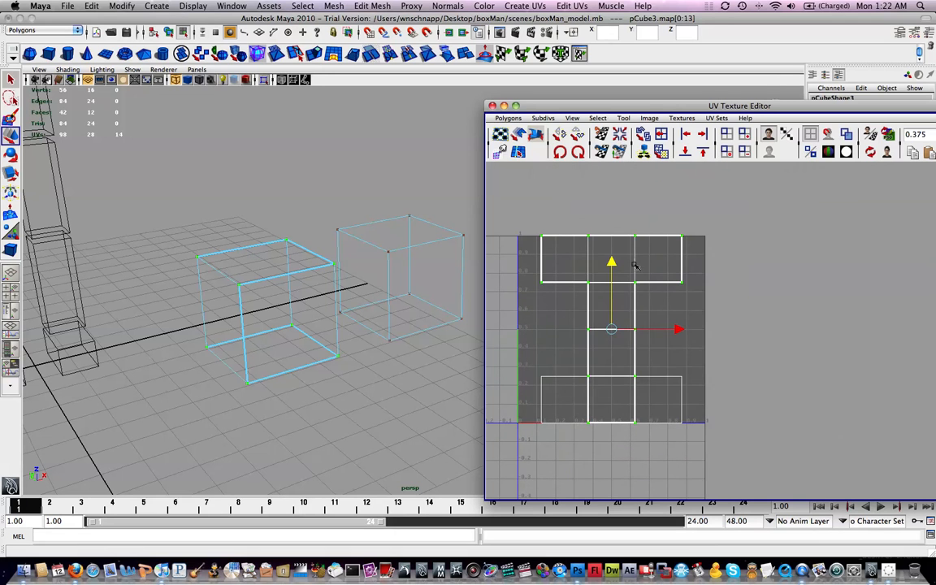
middle_click_drag(626, 317, 698, 318, "alt")
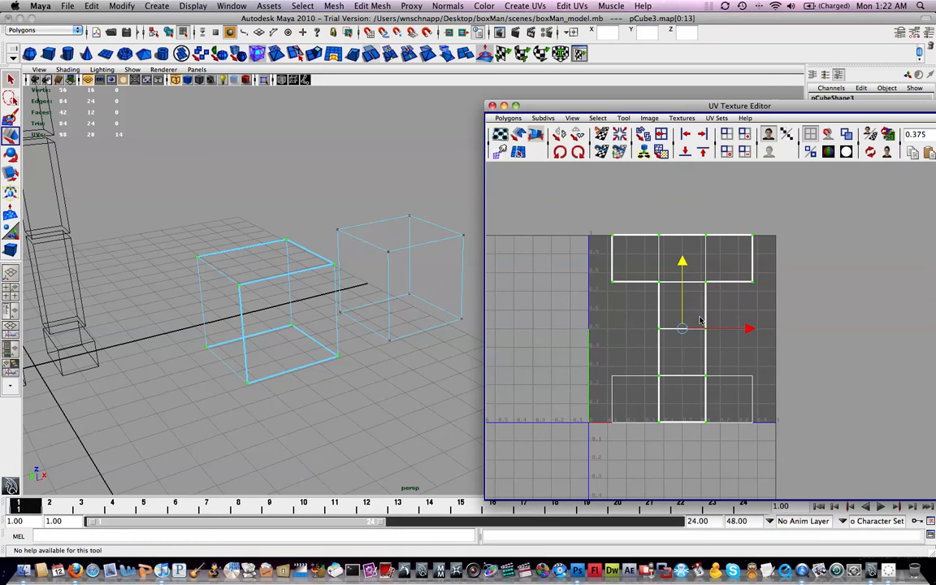
middle_click_drag(625, 320, 652, 318, "alt")
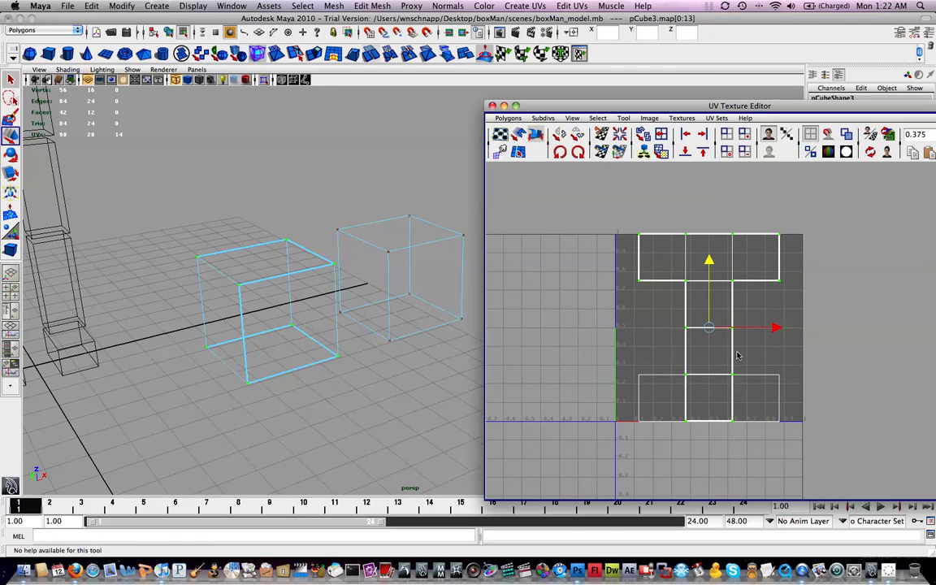
middle_click_drag(732, 356, 758, 319, "alt")
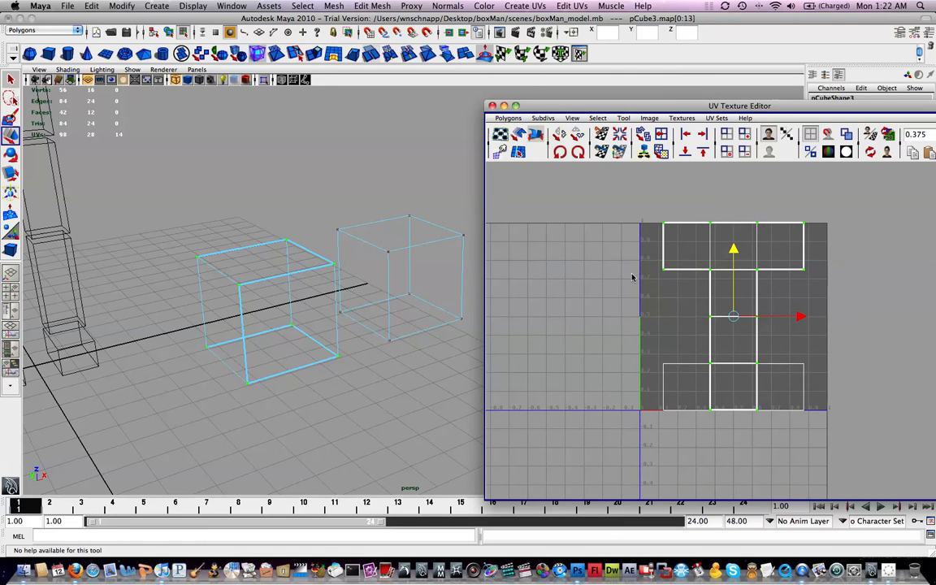
middle_click_drag(692, 338, 618, 350, "alt")
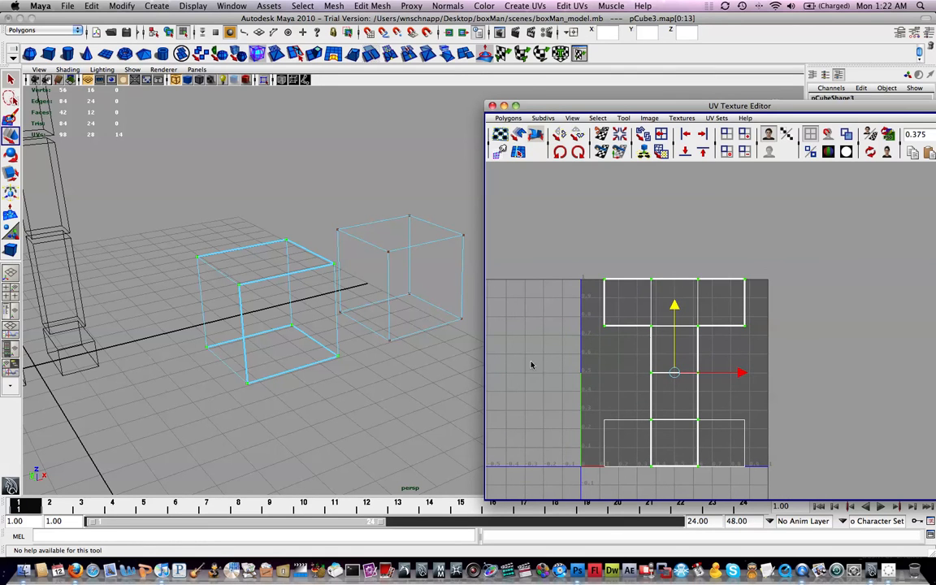
Return both cubes to object mode and select only the cube with the thick texture borders
left_click(308, 269)
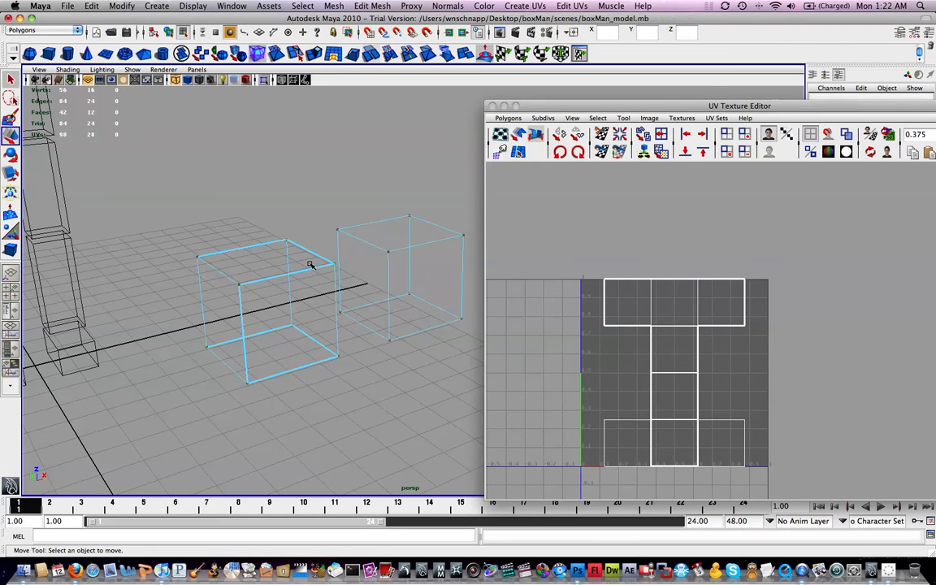
right_click_drag(339, 233, 347, 232)
right_click_drag(325, 270, 375, 253)
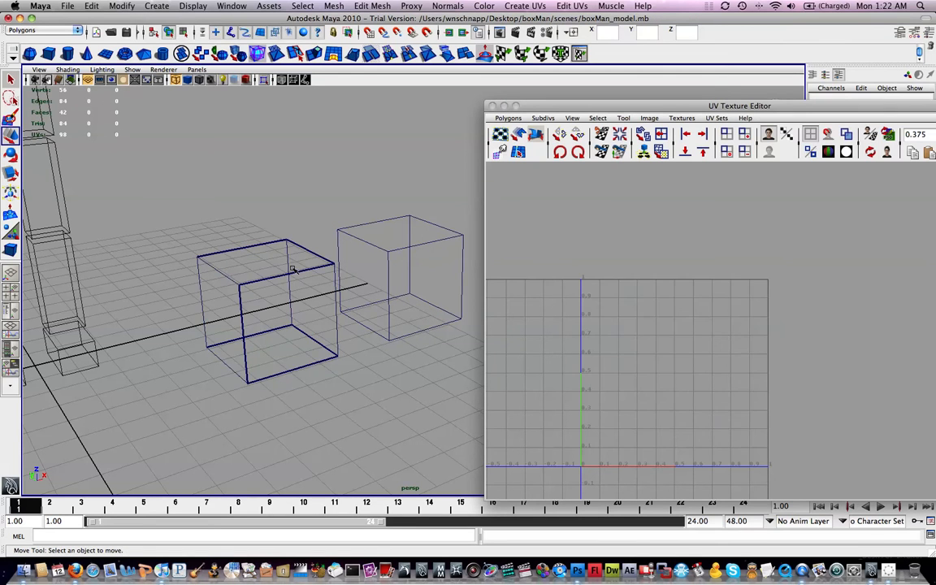
left_click(265, 244)
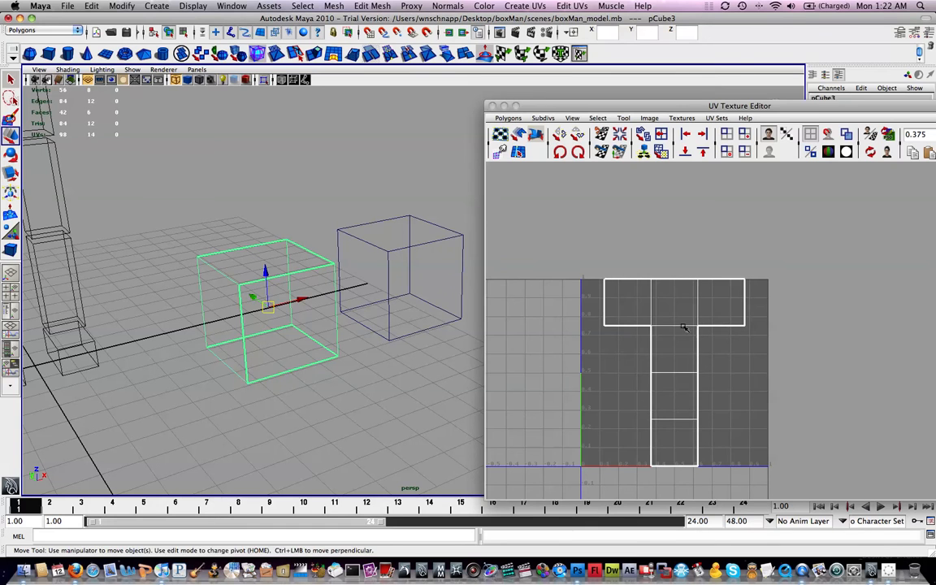
Select all UVs of this cube and move its T-shaped shell left, entirely out of the 0-to-1 texture space
middle_click_drag(683, 329, 665, 295, "alt")
right_click_drag(665, 295, 768, 249)
right_click_drag(707, 299, 732, 298)
left_click_drag(762, 209, 577, 469)
left_click_drag(657, 347, 510, 349)
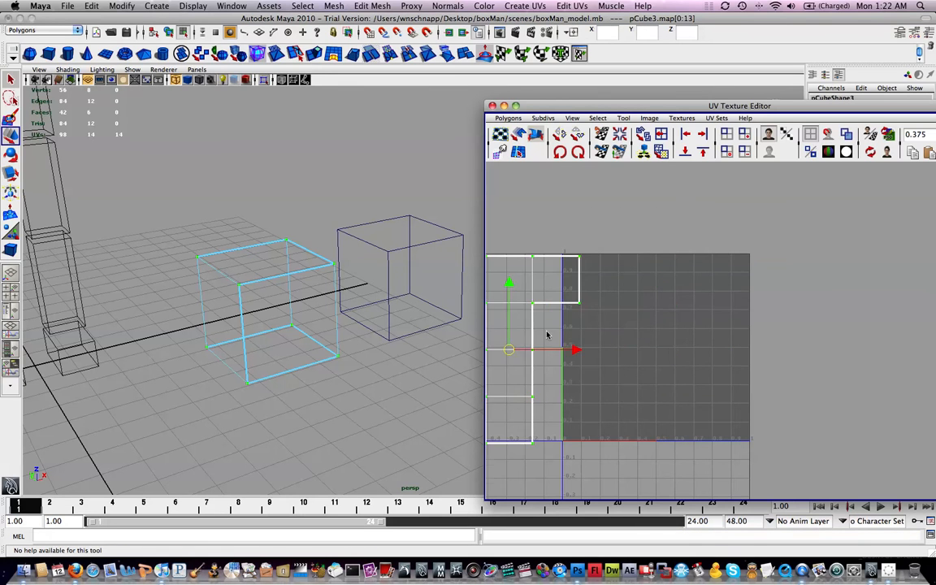
middle_click_drag(547, 335, 602, 321, "alt")
left_click_drag(586, 329, 536, 323)
middle_click_drag(600, 302, 644, 287, "alt")
Select all UVs of the second cube, scale the shell to about half size and place it in the lower-right of the texture space
left_click(399, 221)
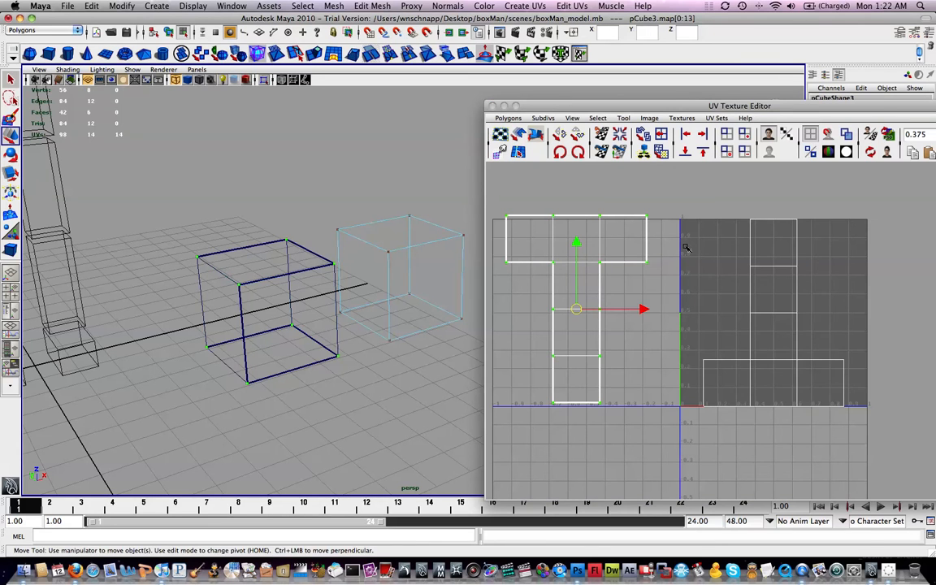
left_click_drag(884, 212, 702, 449)
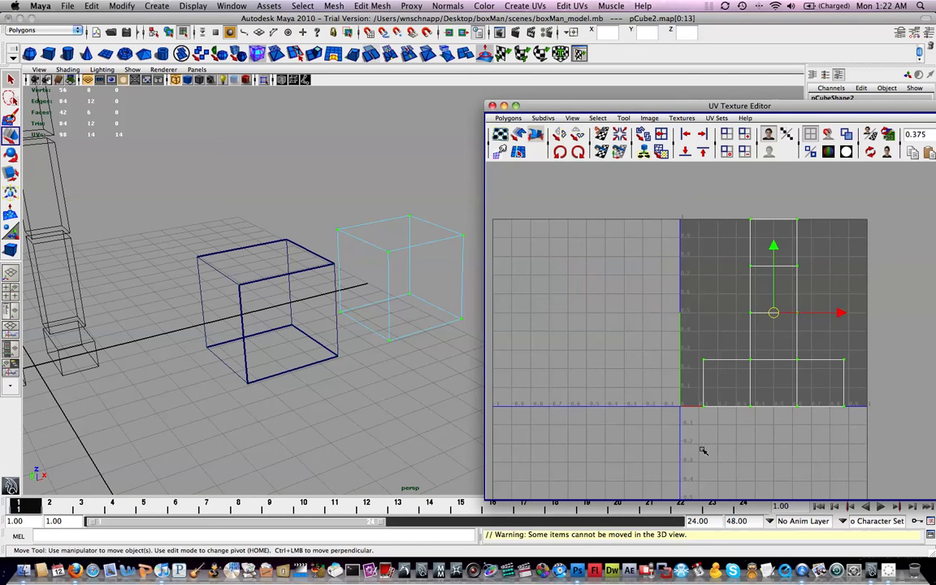
middle_click_drag(740, 315, 666, 323, "alt")
left_click_drag(693, 325, 735, 351)
key("z")
key("r")
key("w")
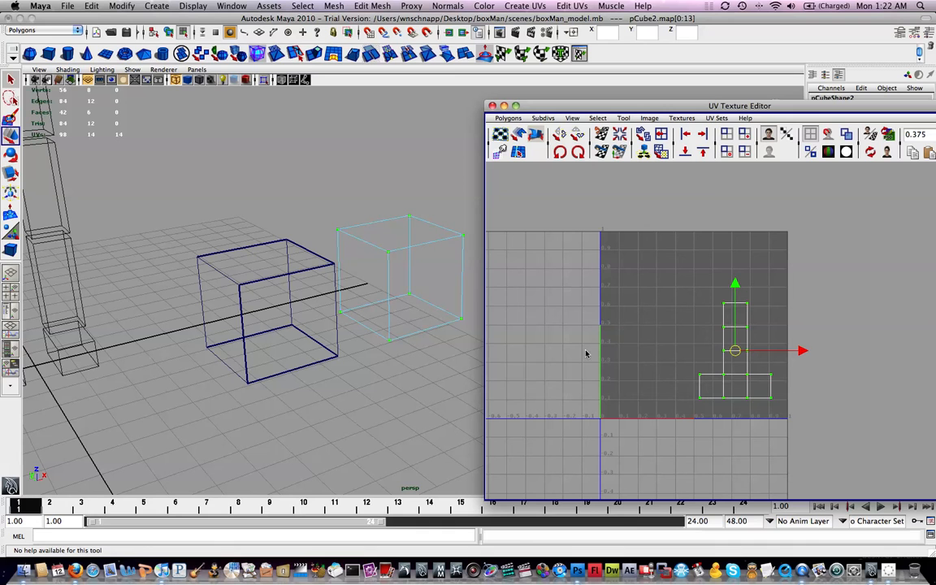
Move the first cube's T-shaped UV shell back into the upper-left of the 0-to-1 space and scale it down to fit
left_click(311, 272)
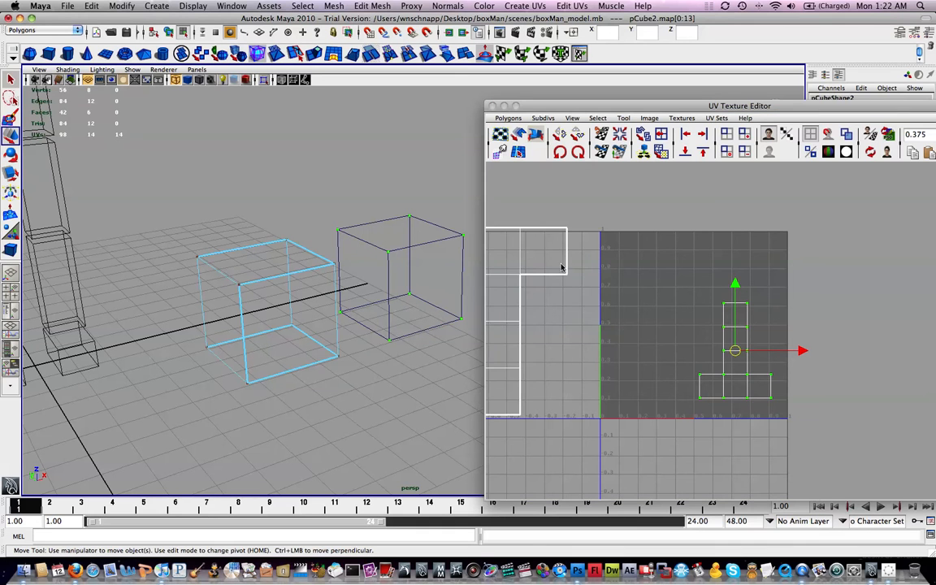
middle_click_drag(569, 256, 638, 269, "alt")
left_click_drag(680, 225, 440, 574)
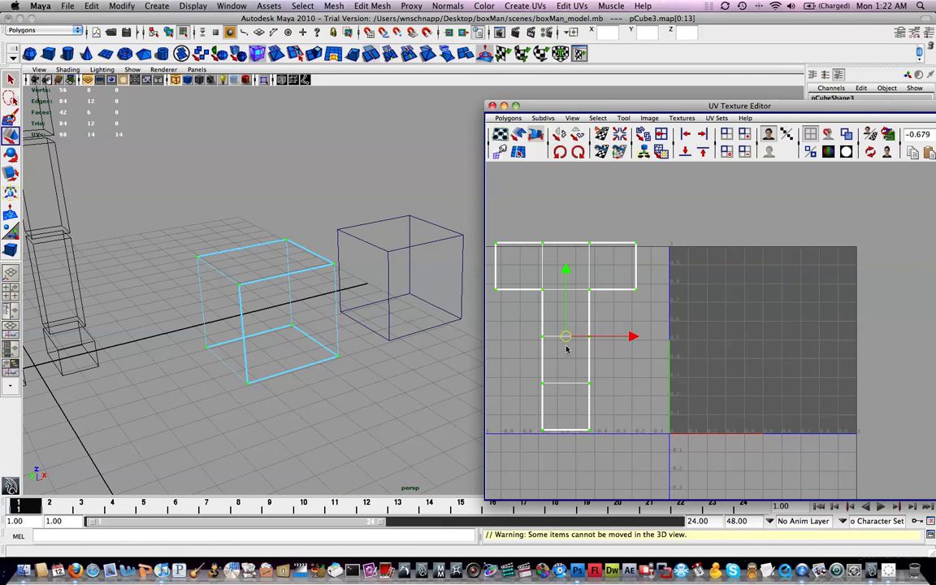
left_click_drag(566, 336, 727, 322)
key("r")
key("w")
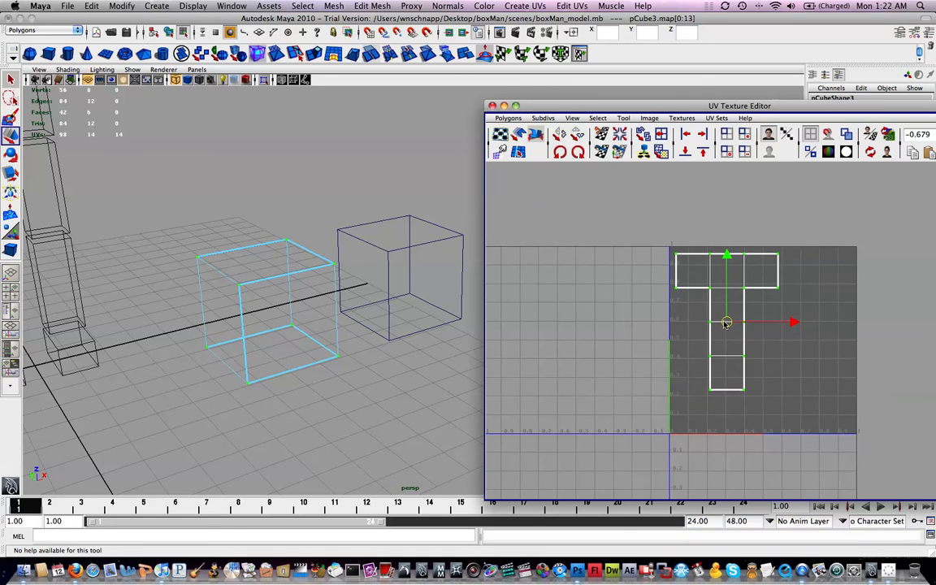
Add the second cube to the component display to show both UV shells side by side
left_click(401, 251, "shift")
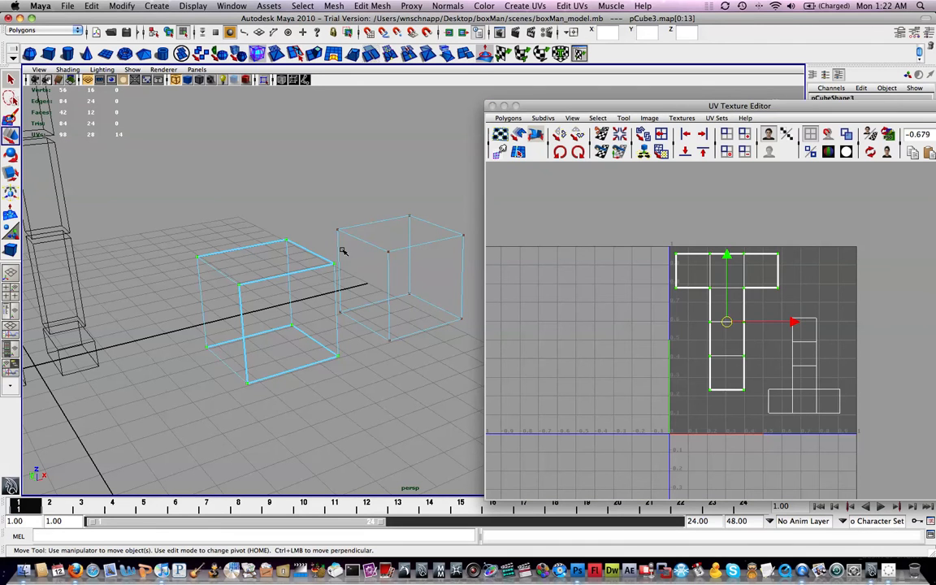
left_click(421, 254, "shift")
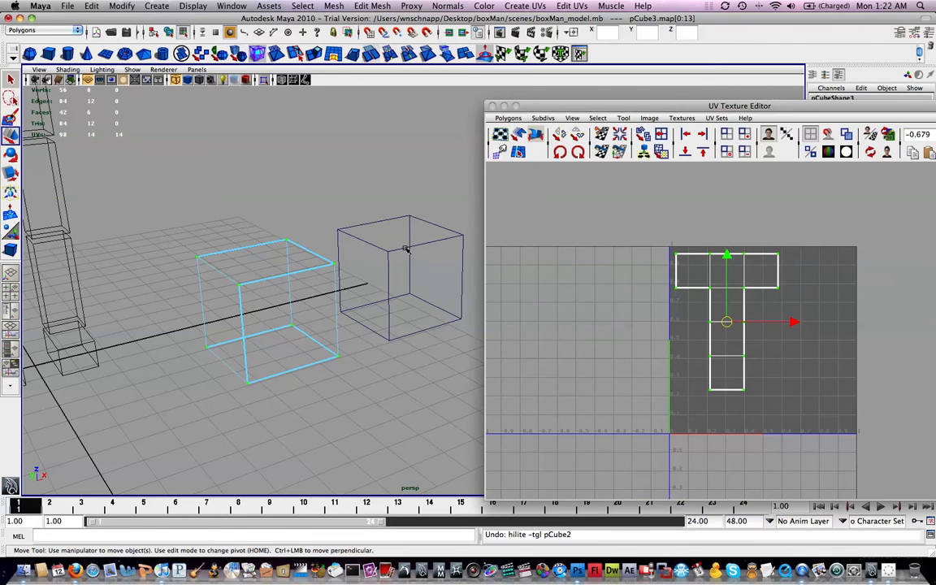
left_click(408, 245, "shift")
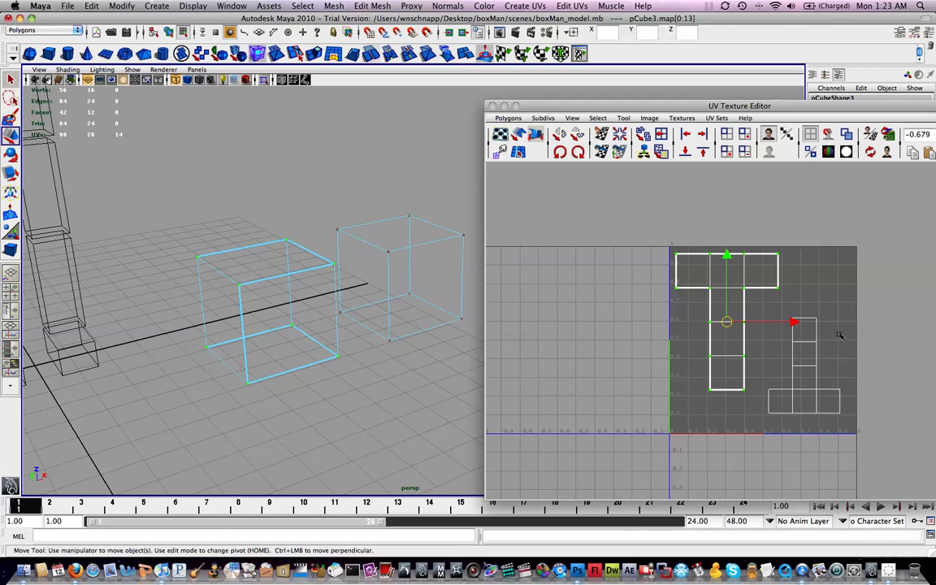
Select the second cube's inverted-T UV shell and enlarge it to fill the free lower-right area beside the other shell
left_click(754, 410)
left_click_drag(763, 420, 761, 421)
mouse_move(805, 365)
left_mouse_down()
mouse_move(810, 381)
mouse_move(832, 382)
mouse_move(800, 367)
left_mouse_up()
key("r")
key("w")
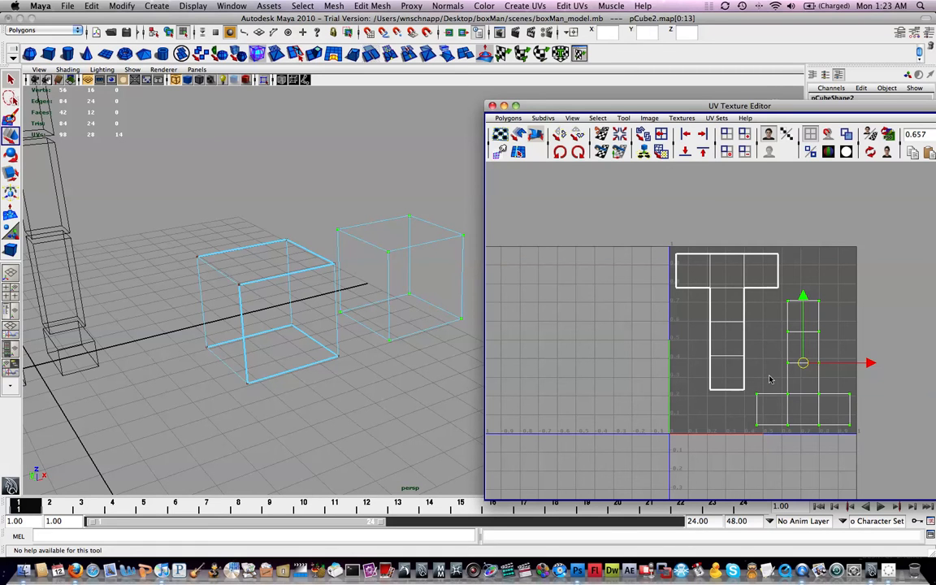
key("r")
mouse_move(803, 363)
left_mouse_down()
mouse_move(820, 369)
mouse_move(800, 356)
left_mouse_up()
key("w")
Nudge the enlarged shell up and left, just inside the 0-to-1 border and close against the first cube's shell
middle_click_drag(867, 443, 804, 403, "alt")
scroll(809, 402, "up", 8)
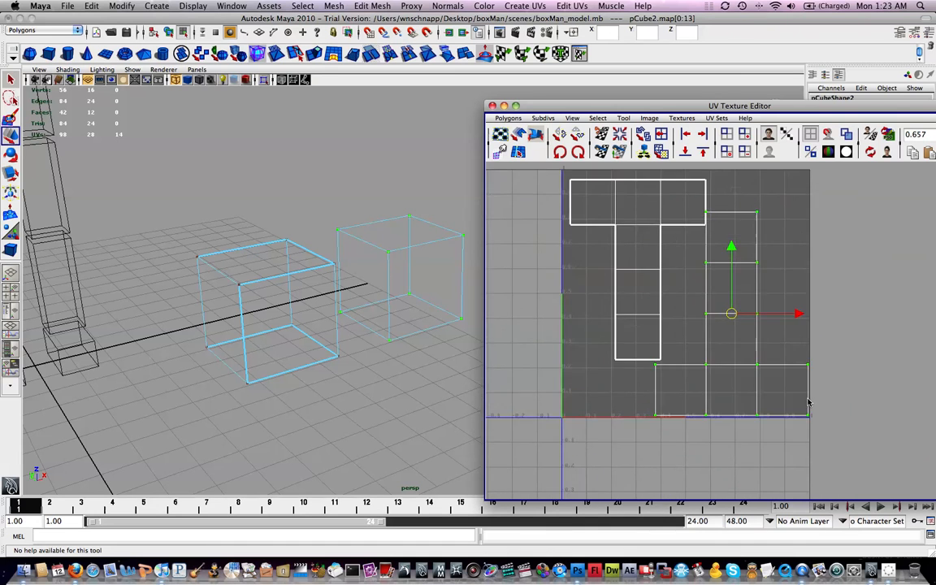
left_click_drag(727, 304, 732, 306)
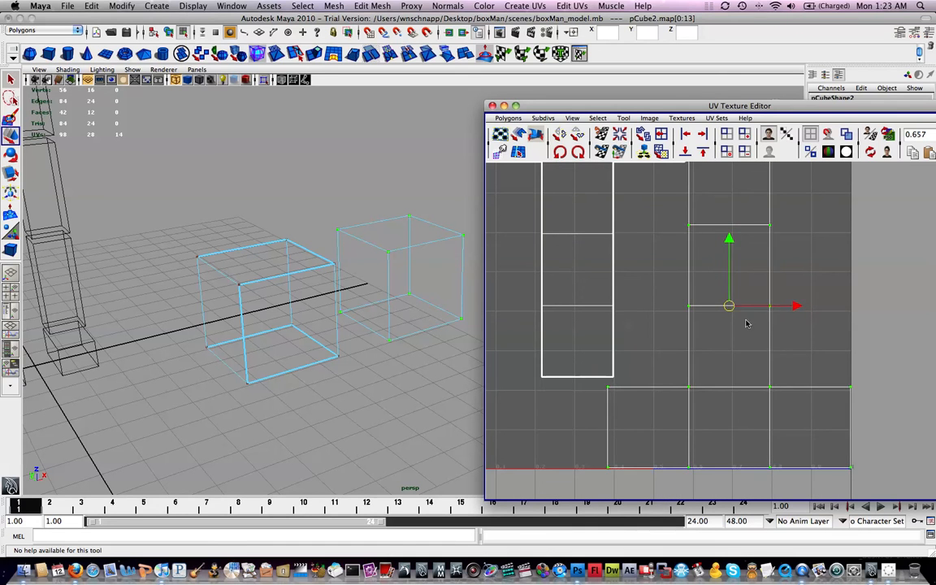
middle_click_drag(823, 396, 827, 420, "alt")
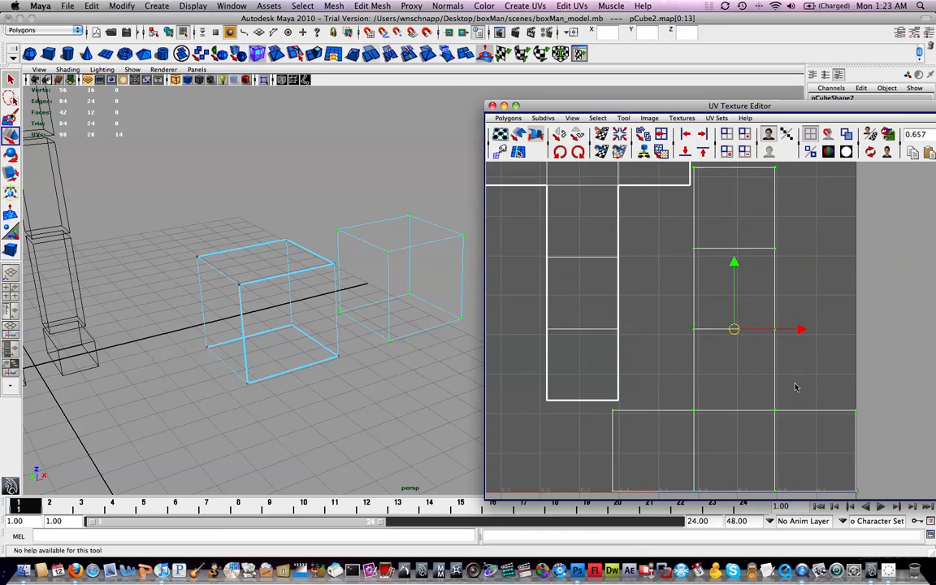
left_click_drag(738, 334, 731, 325)
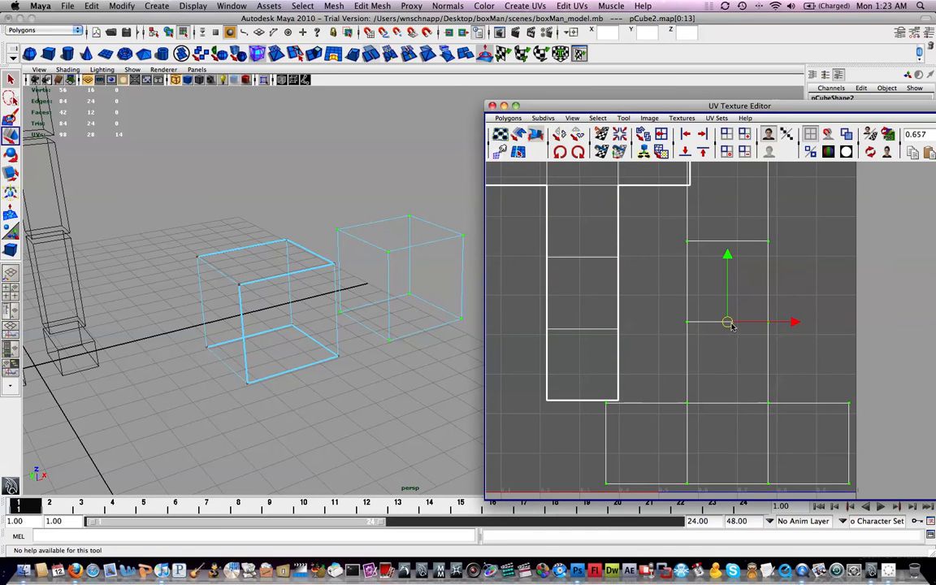
middle_click_drag(691, 389, 699, 393, "alt")
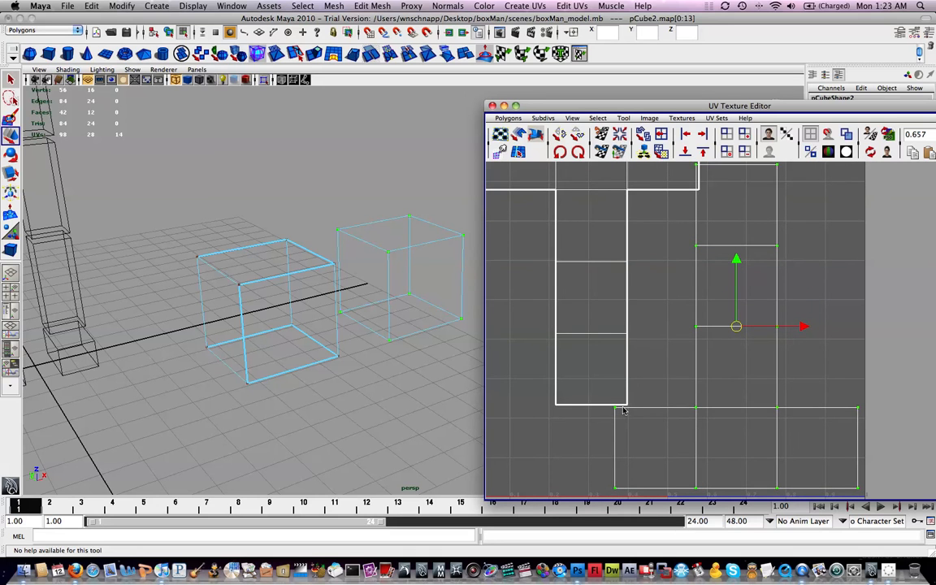
middle_click_drag(698, 365, 728, 464, "alt")
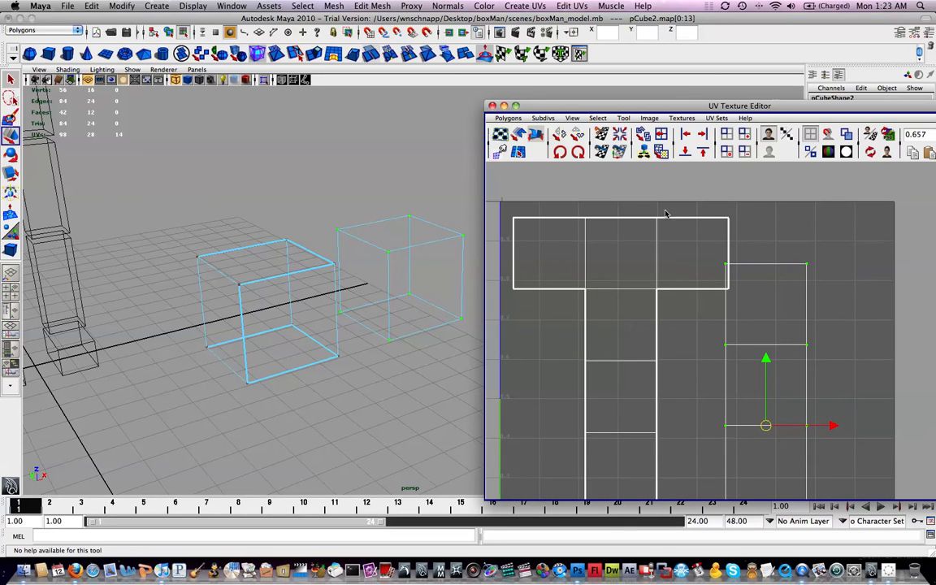
Select the first cube's whole T-shaped UV shell and move it up and left, close to the 0-to-1 space's corner
left_click_drag(571, 261, 570, 262)
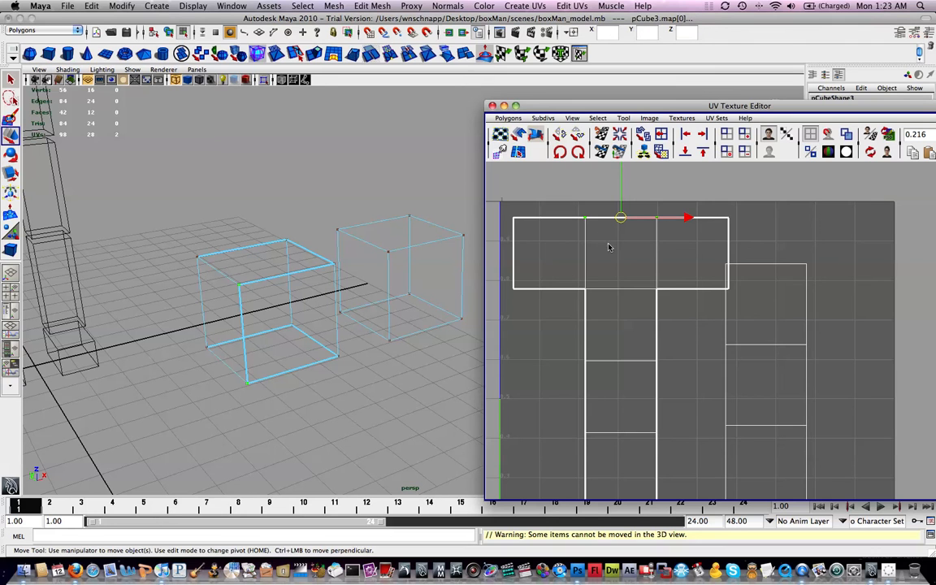
middle_click_drag(630, 351, 614, 332, "alt")
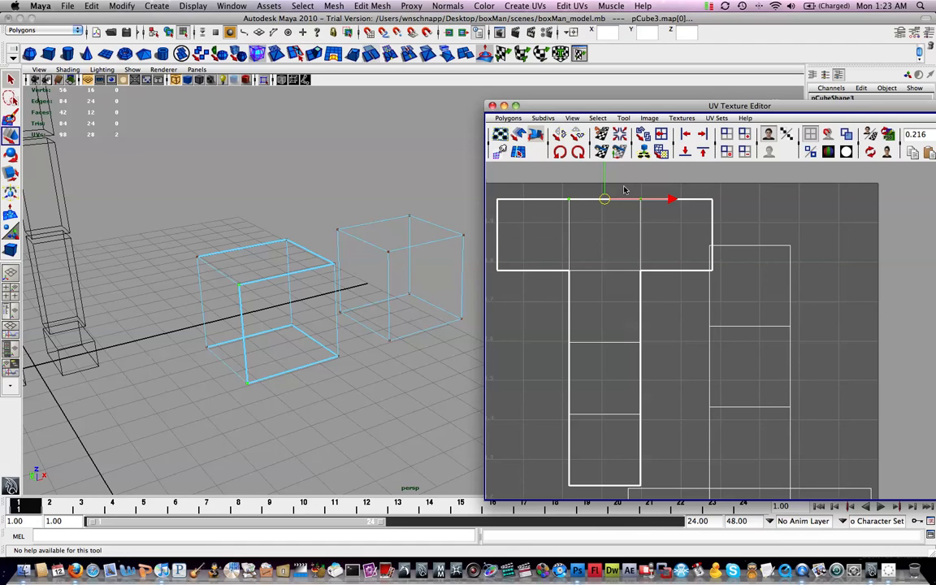
left_click(598, 119)
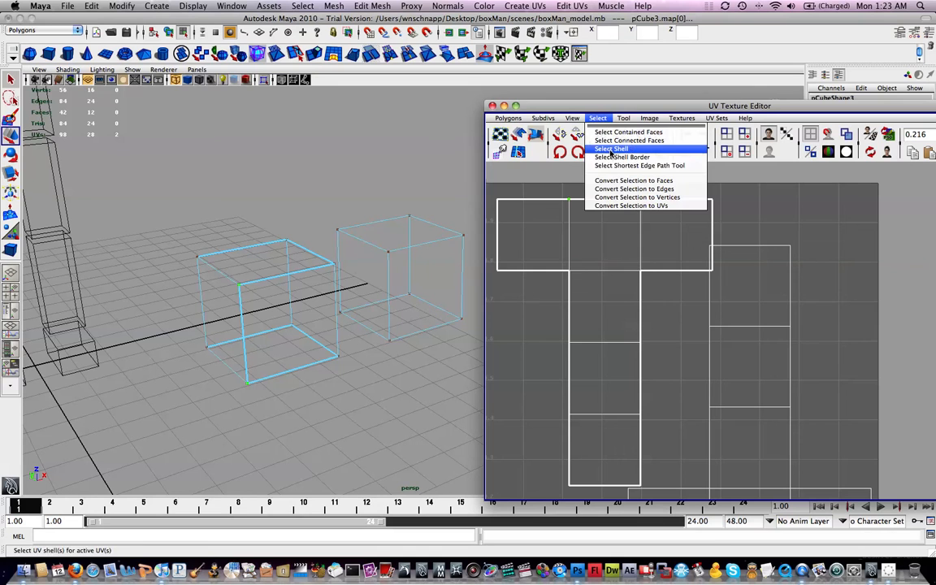
left_click(611, 148)
left_click_drag(606, 344, 602, 336)
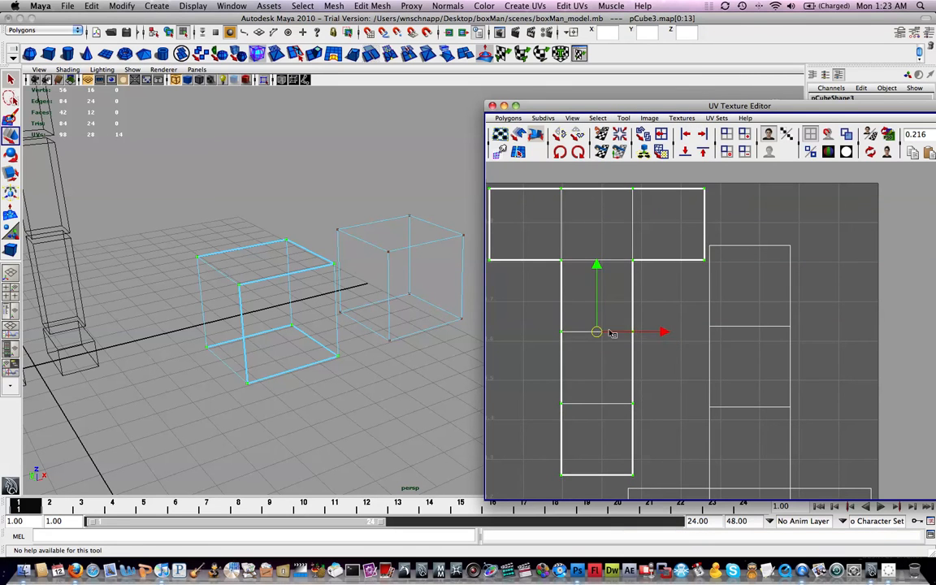
middle_click_drag(602, 334, 642, 287, "alt")
middle_click_drag(658, 239, 647, 267, "alt")
middle_click_drag(667, 222, 646, 233, "alt")
middle_click_drag(686, 285, 686, 274, "alt")
left_click_drag(604, 314, 606, 318)
middle_click_drag(813, 374, 794, 310, "alt")
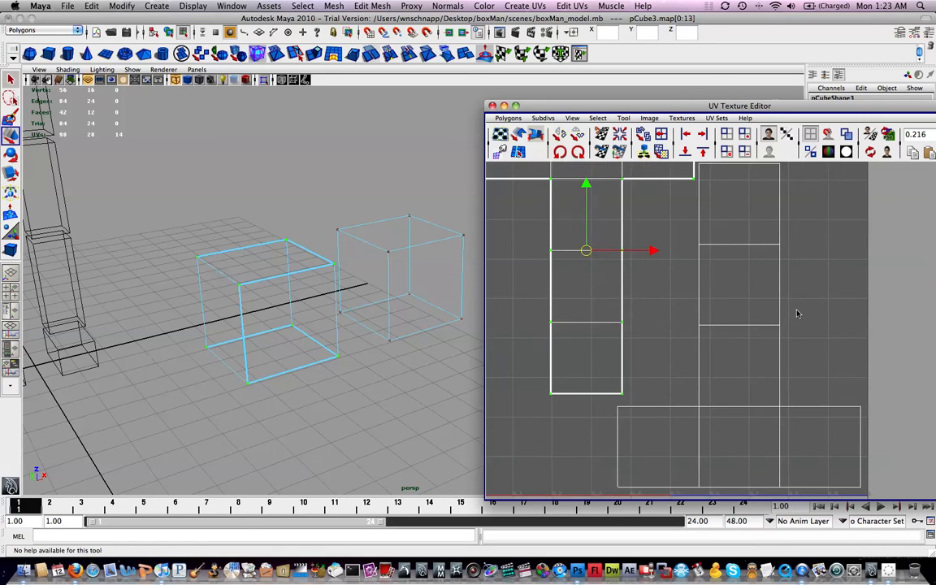
Select the UVs of both shells and scale them down together slightly to leave more room between them
scroll(799, 289, "down", 1)
middle_click_drag(708, 274, 700, 334, "alt")
key("r")
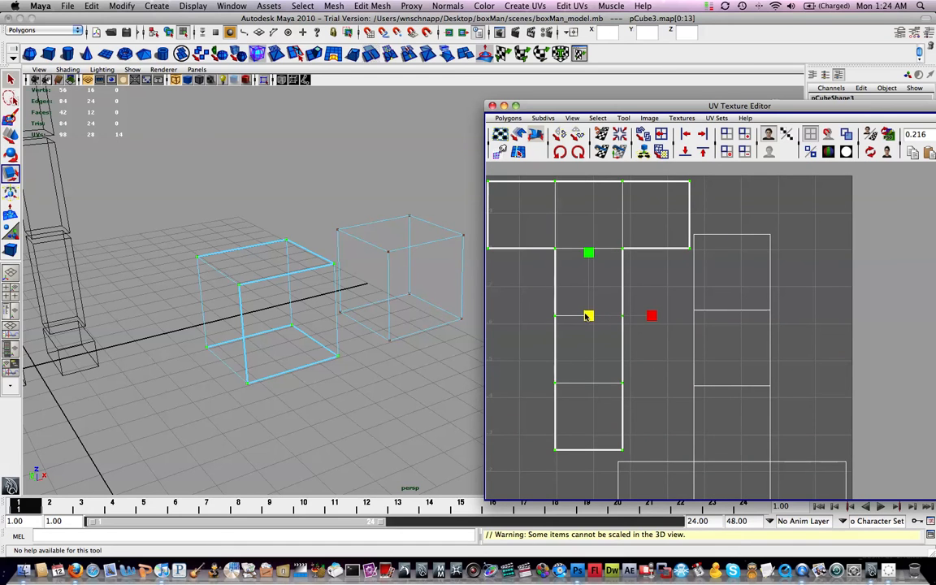
scroll(848, 319, "down", 3)
mouse_move(870, 194)
left_mouse_down()
mouse_move(583, 490)
mouse_move(551, 541)
left_mouse_up()
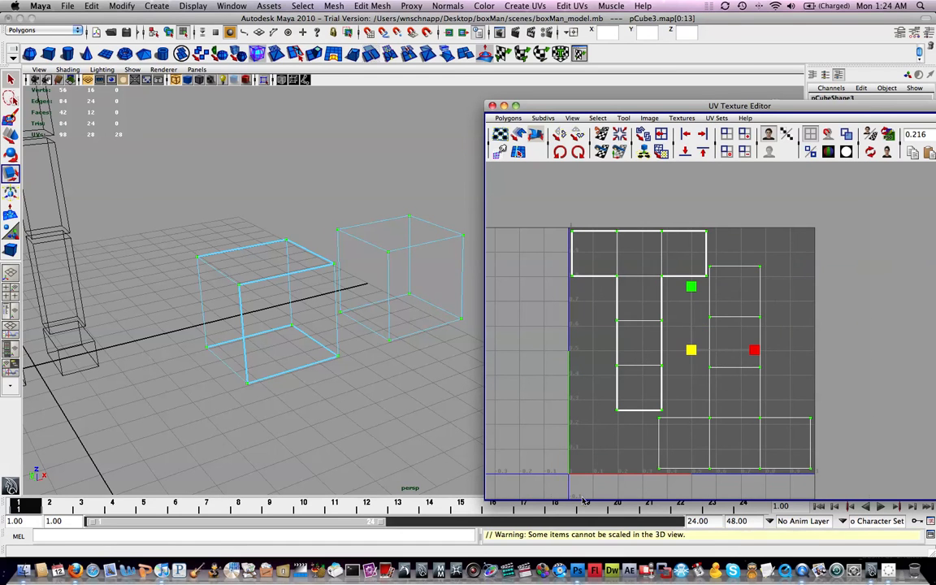
left_click_drag(697, 352, 622, 261)
Select only the T-shaped shell and move it up and left, leaving a small margin inside the 0-to-1 border
key("w")
left_click(638, 304)
left_click(657, 289)
right_click_drag(647, 299, 666, 306, "ctrl")
left_click_drag(649, 324, 640, 318)
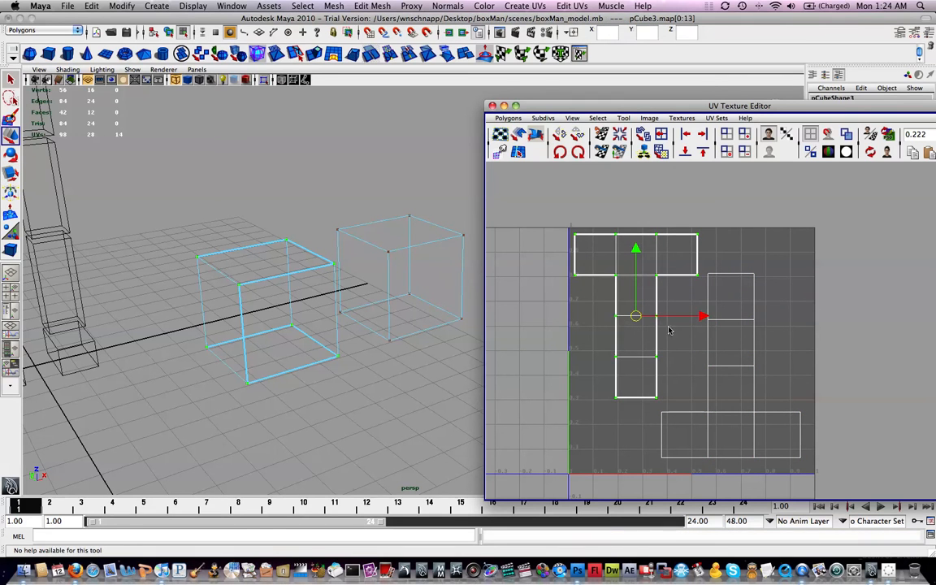
Select the second cube's inverted-T shell, move it slightly toward the lower-right corner of the 0-to-1 space, and deselect it
left_click_drag(782, 265, 720, 327)
right_click_drag(761, 339, 730, 318, "ctrl")
left_click_drag(731, 372, 738, 382)
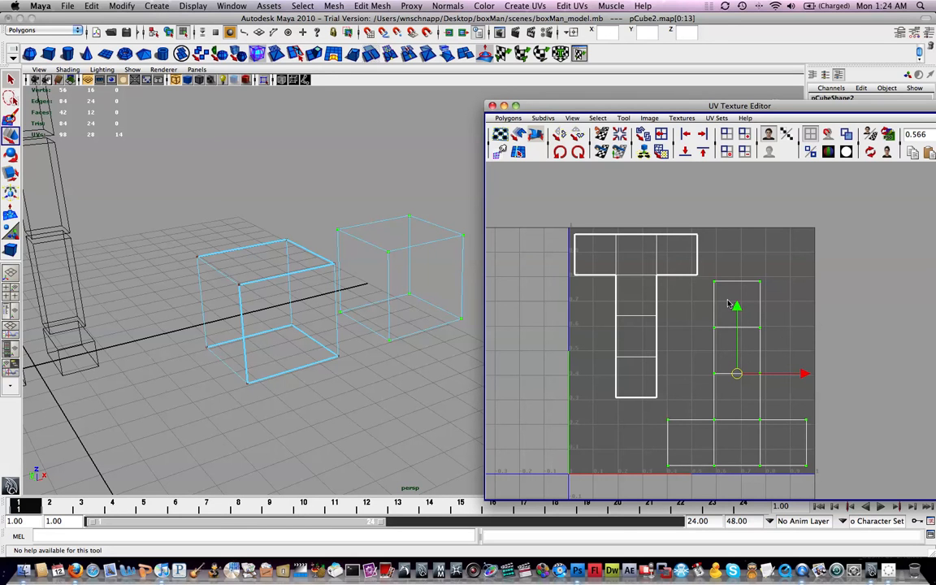
left_click(722, 269)
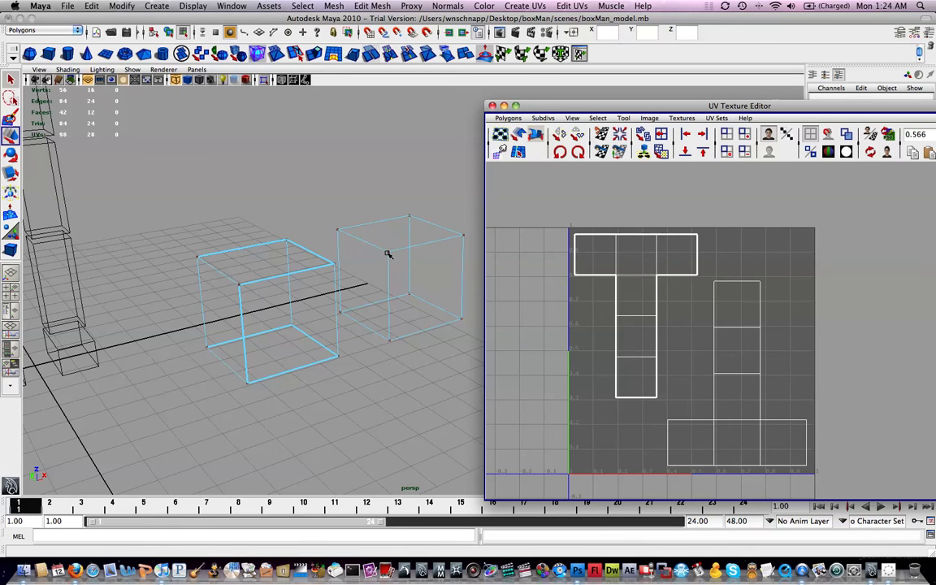
Select both cubes as objects and start a UV Snapshot with a size of 1024 by 1024
left_click(377, 215)
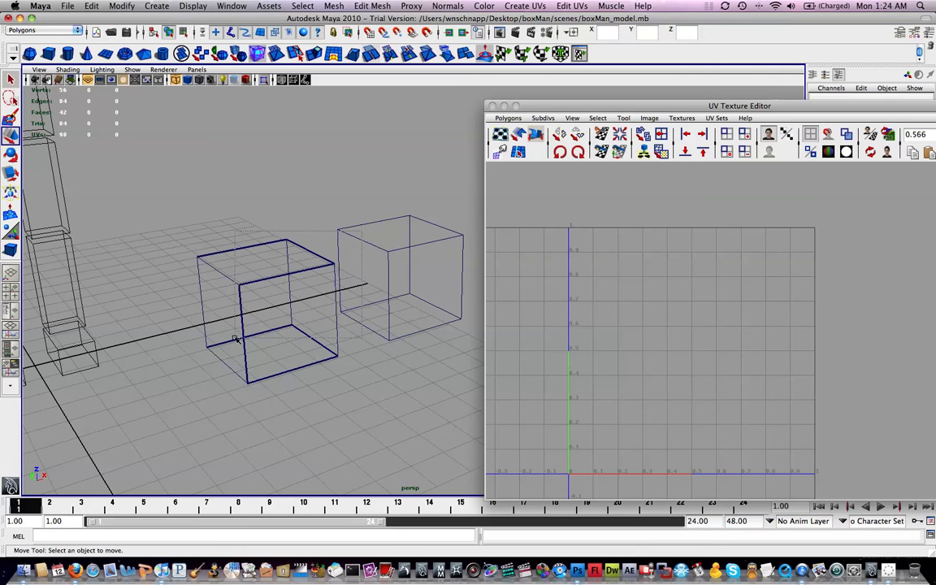
left_click(239, 332)
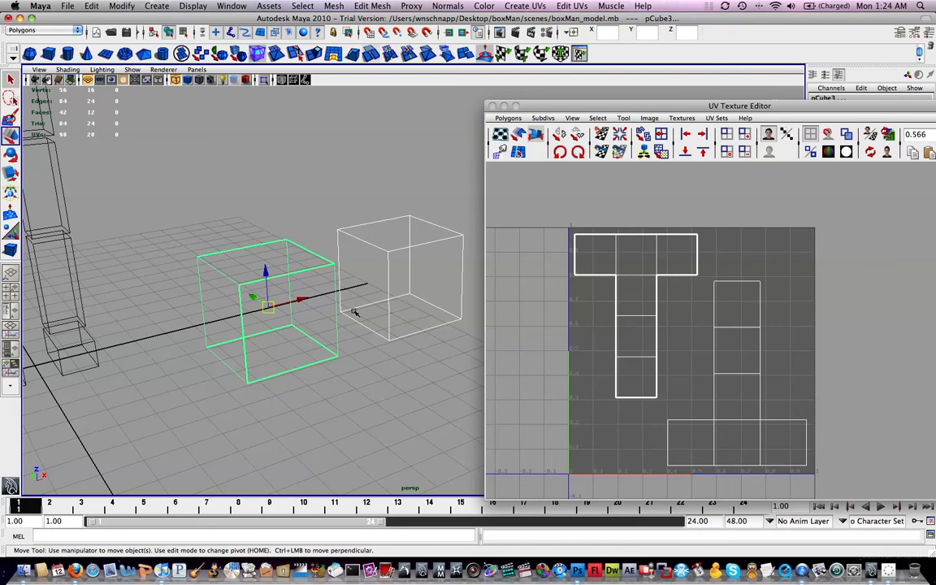
left_click(509, 118)
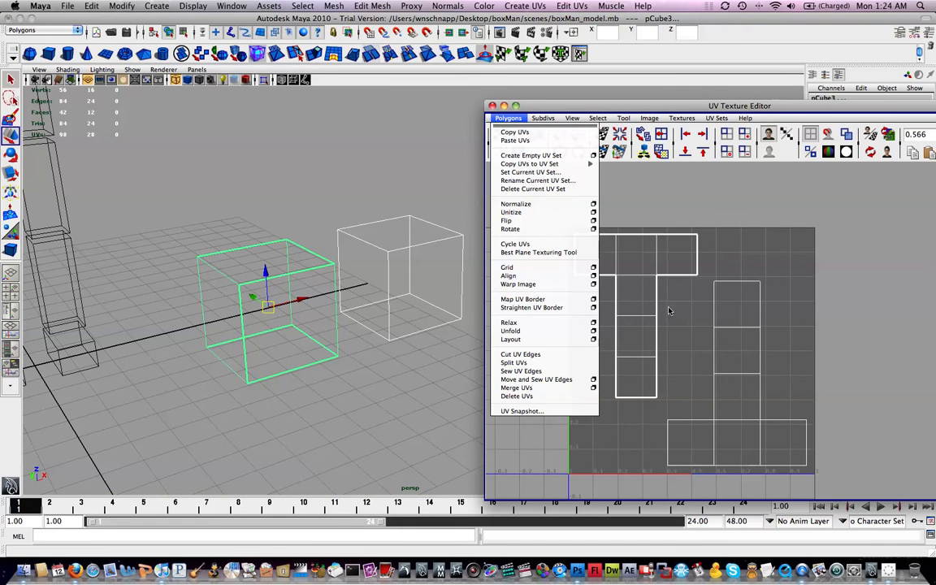
left_click(577, 412)
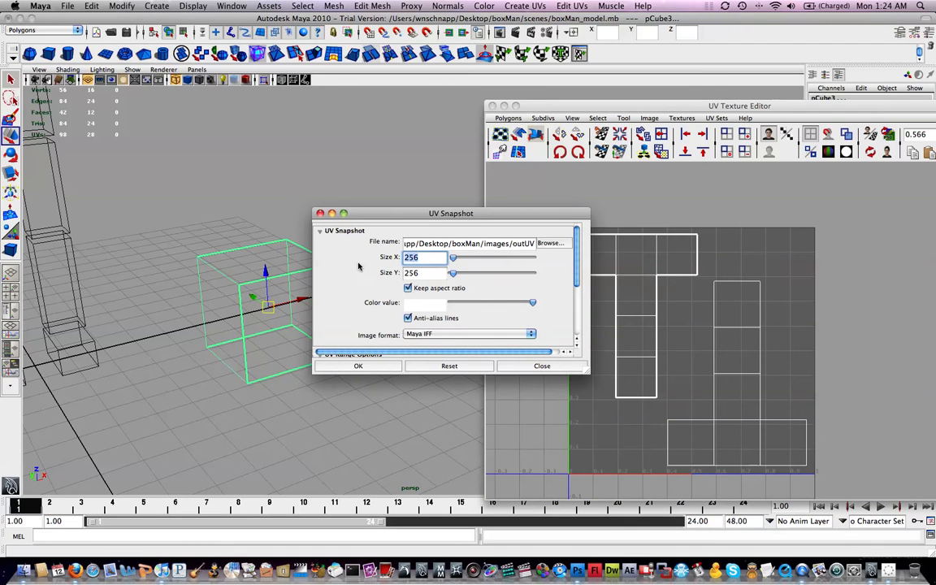
type("1024")
key("Tab")
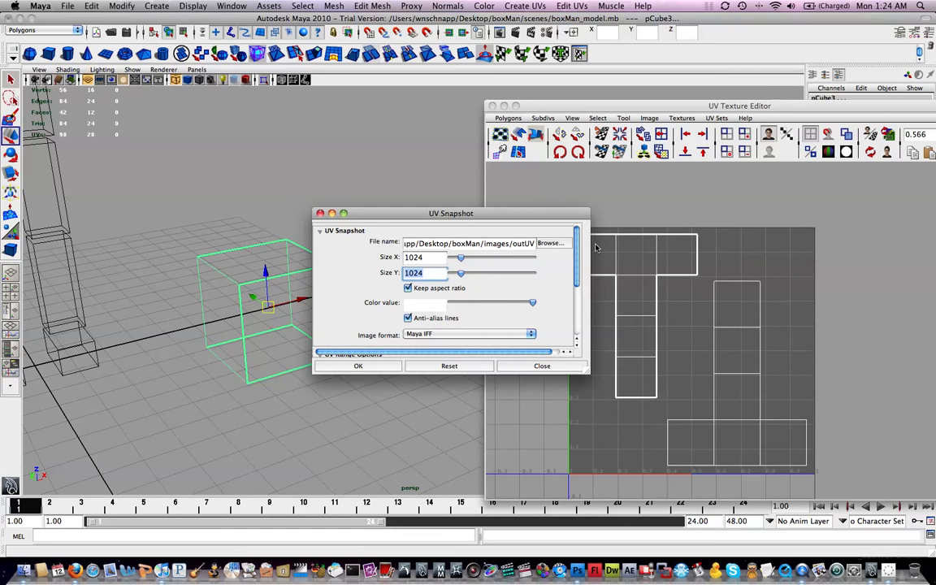
Set the UV snapshot's line colour to blue
scroll(577, 265, "down", 3)
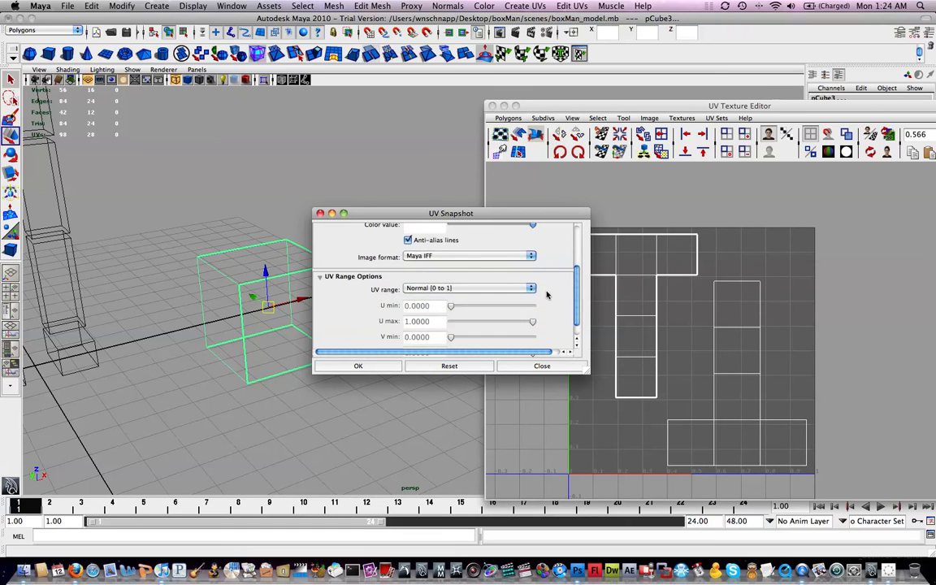
scroll(574, 277, "up", 1)
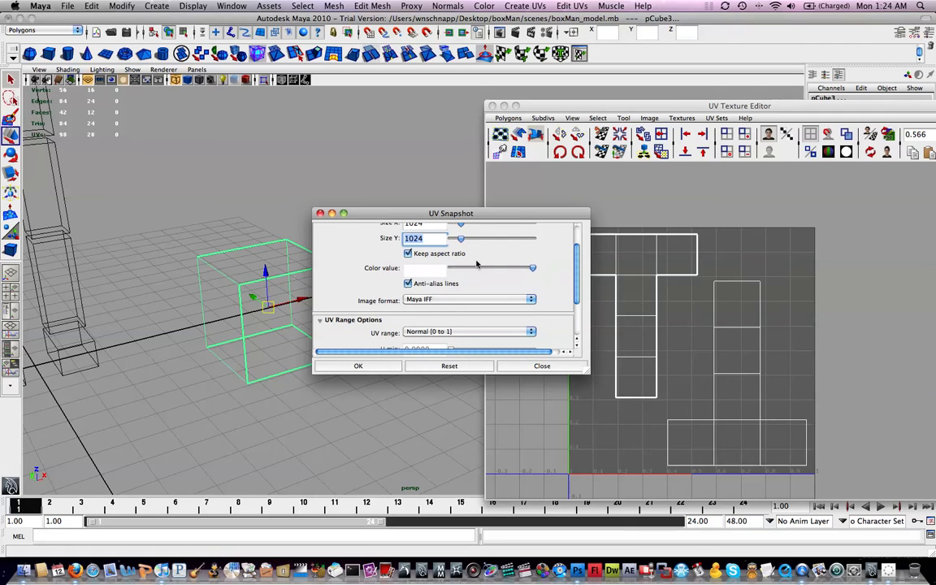
left_click(425, 269)
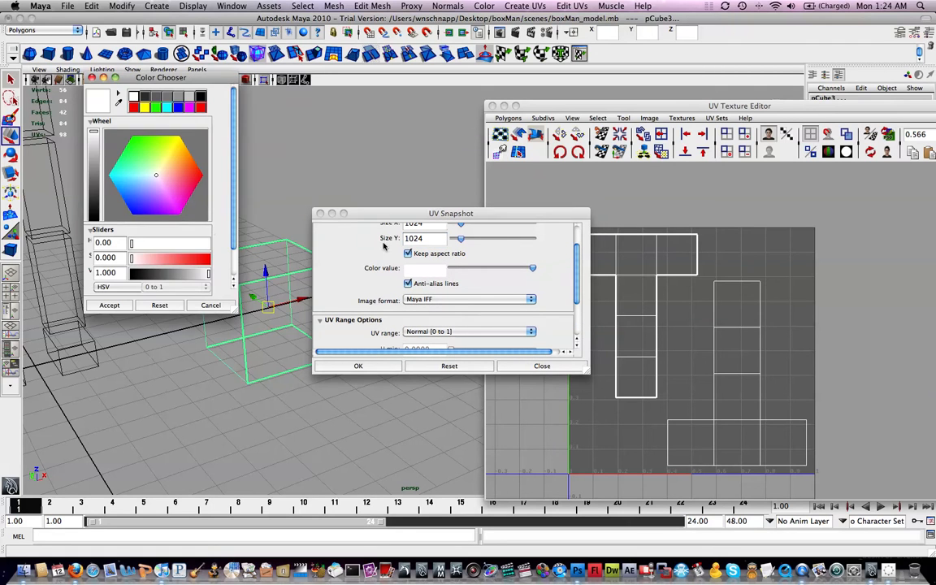
mouse_move(152, 174)
left_mouse_down()
mouse_move(82, 267)
mouse_move(86, 281)
left_mouse_up()
left_click(92, 78)
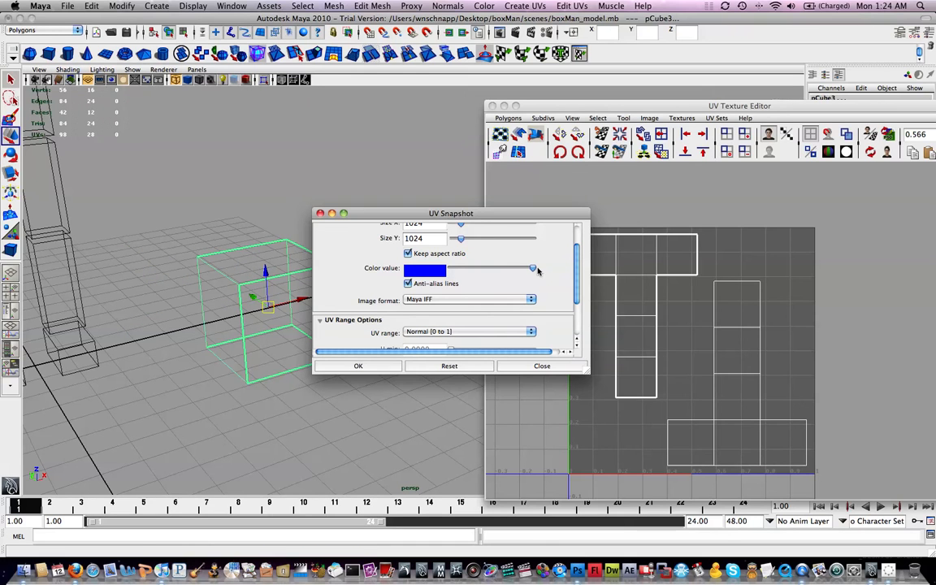
Set the UV snapshot's image format to PNG
left_click(382, 302)
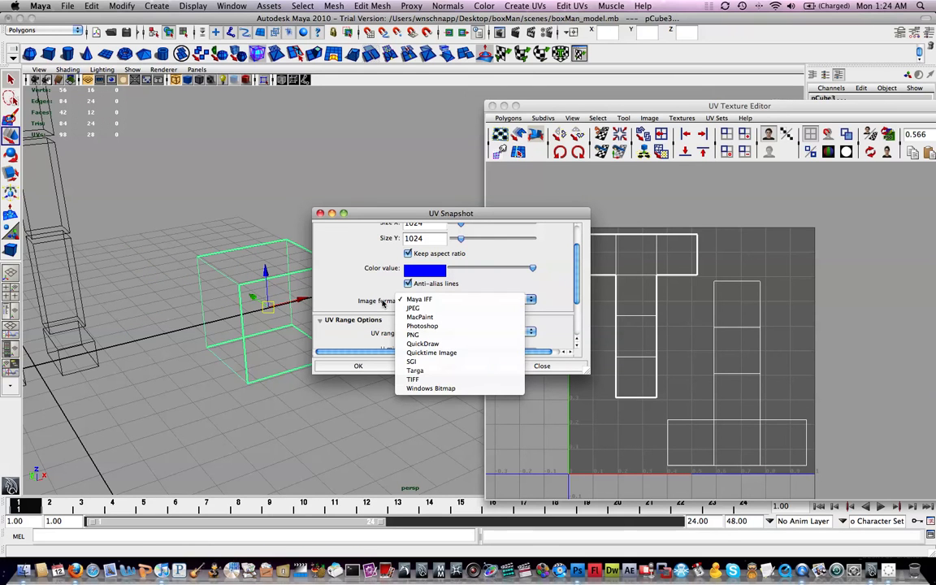
left_click(442, 380)
left_click(458, 299)
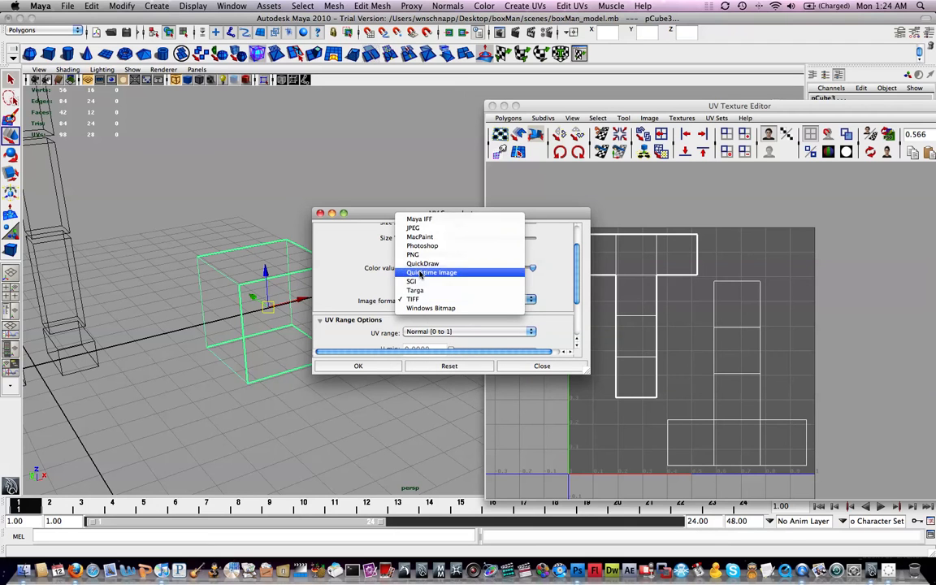
left_click(421, 254)
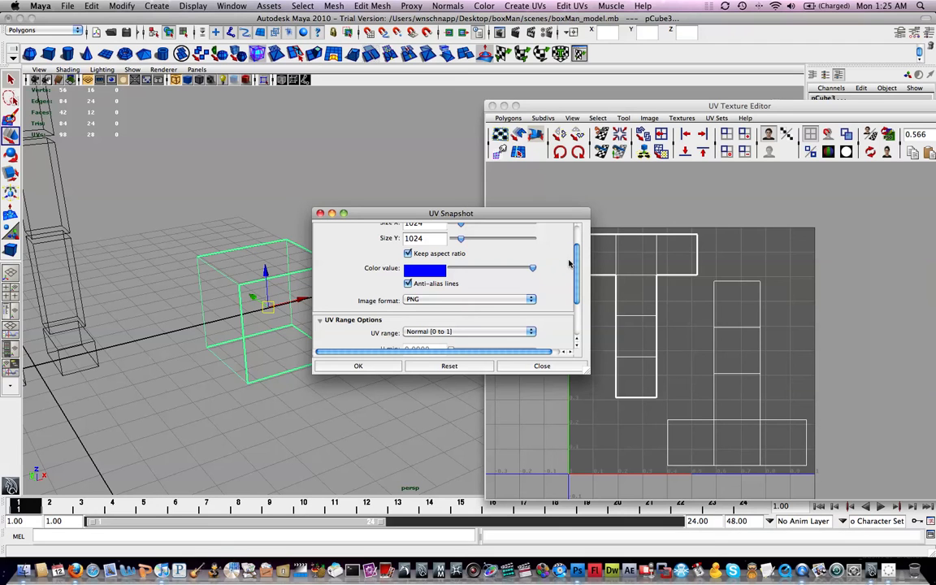
Review the snapshot's UV range choices and its output file path
scroll(579, 262, "down", 3)
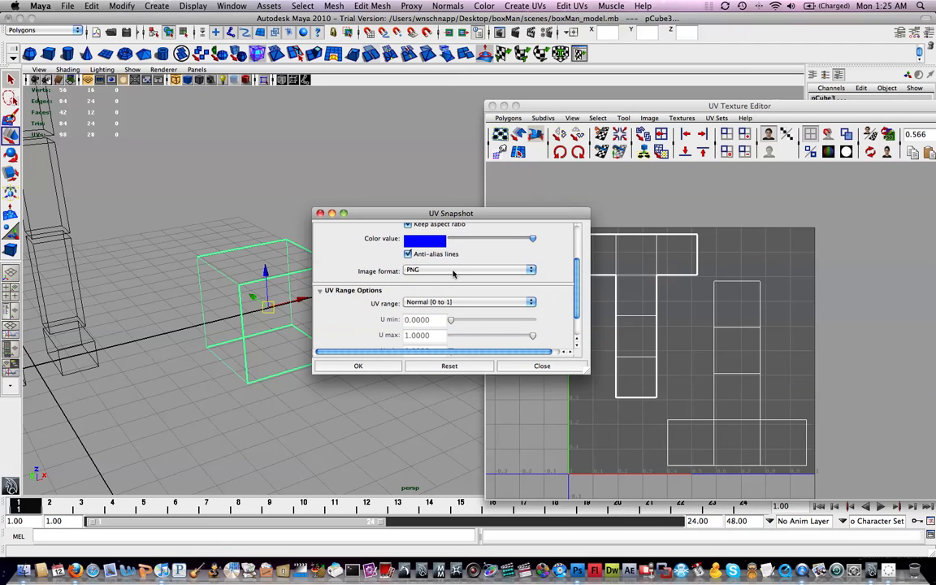
scroll(577, 293, "down", 3)
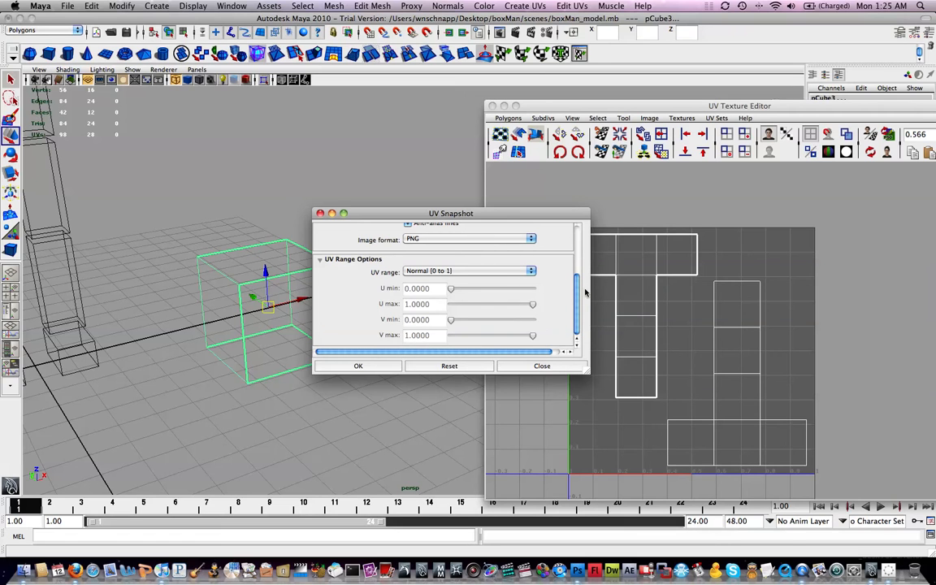
left_click_drag(580, 291, 581, 277)
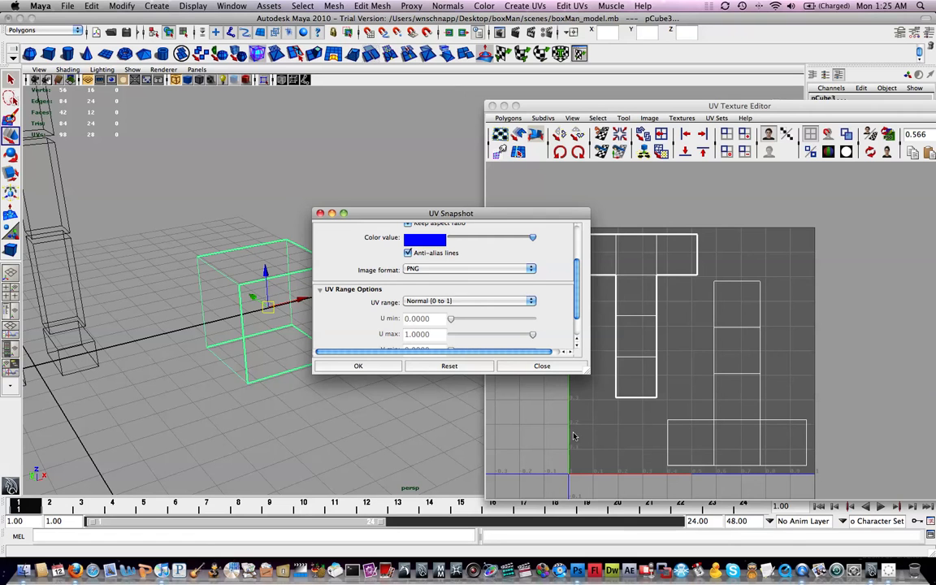
left_click(469, 300)
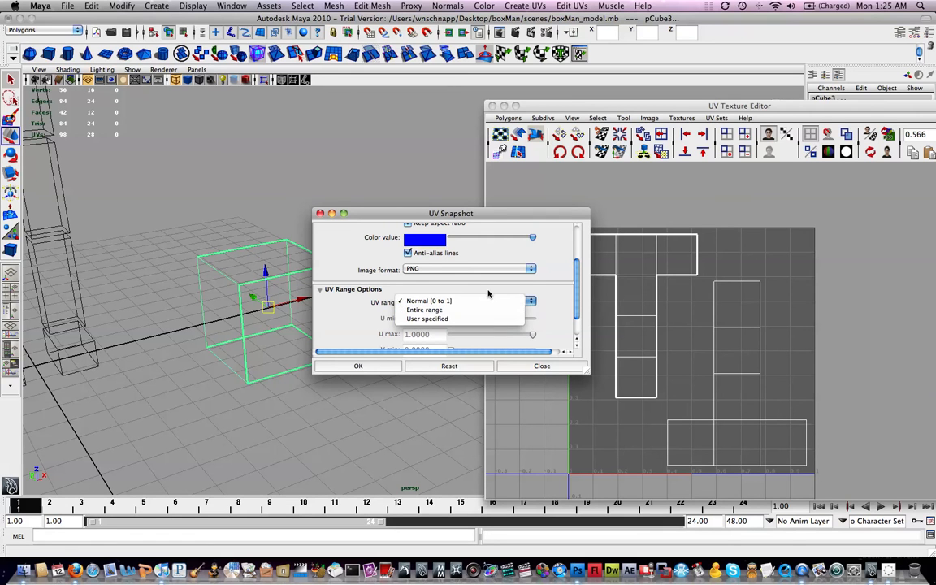
left_click(505, 285)
scroll(528, 276, "up", 5)
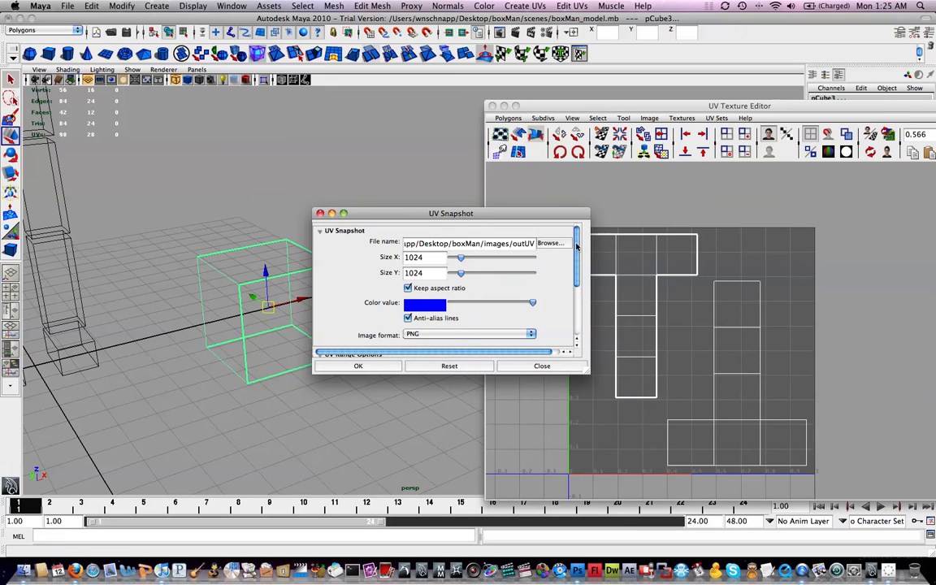
left_click(428, 243)
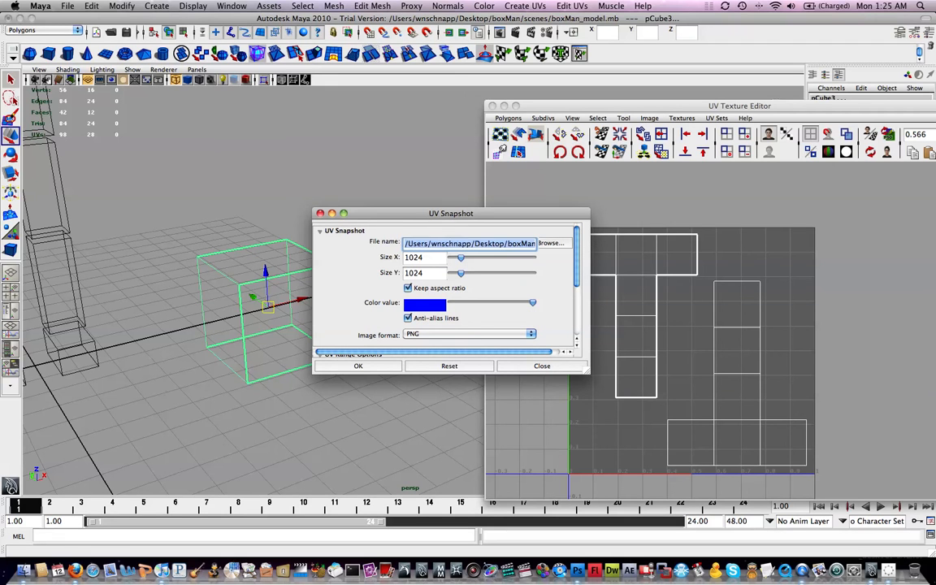
left_click(428, 243)
left_click_drag(424, 243, 492, 244)
left_click(494, 243)
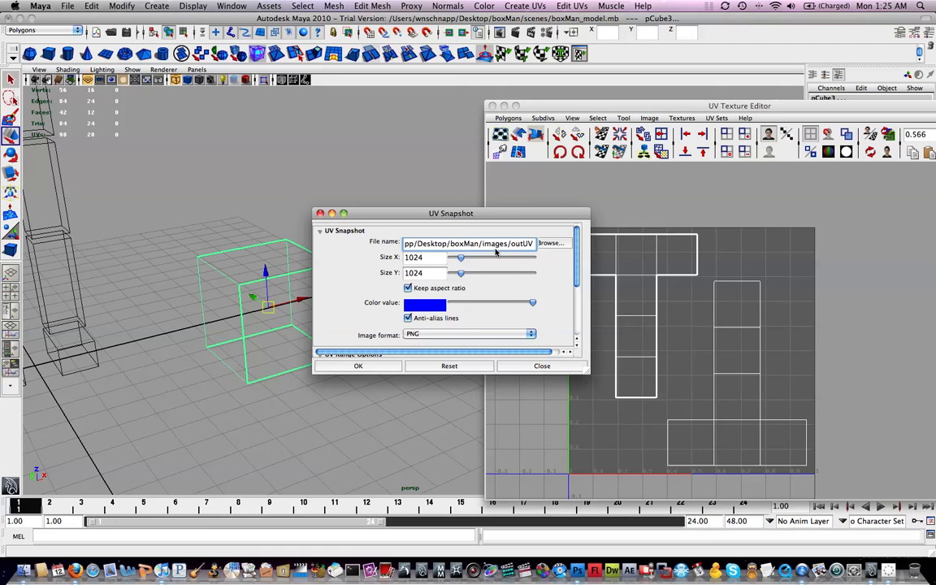
Set the snapshot's output file to boxMan_UV in the boxMan project's textures folder
left_click(550, 244)
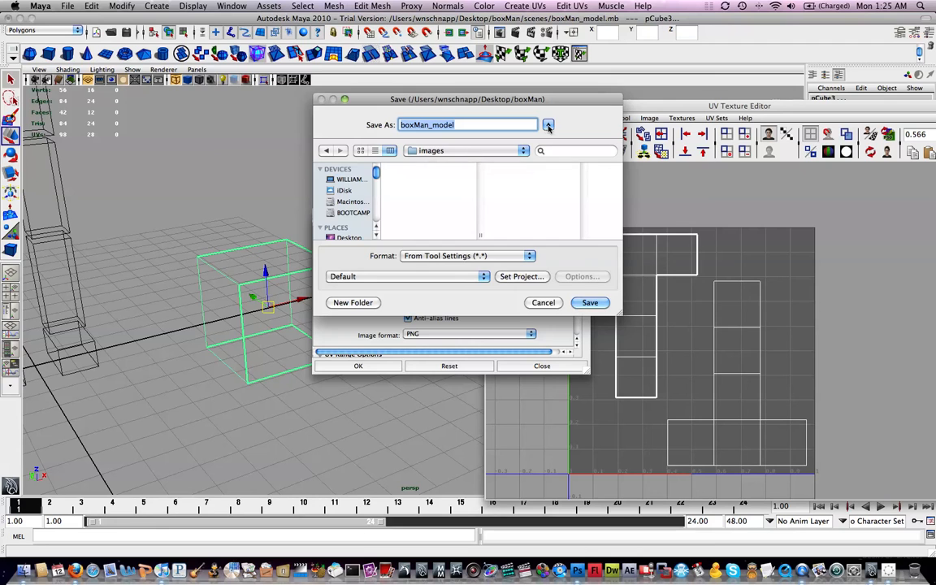
left_click(511, 155)
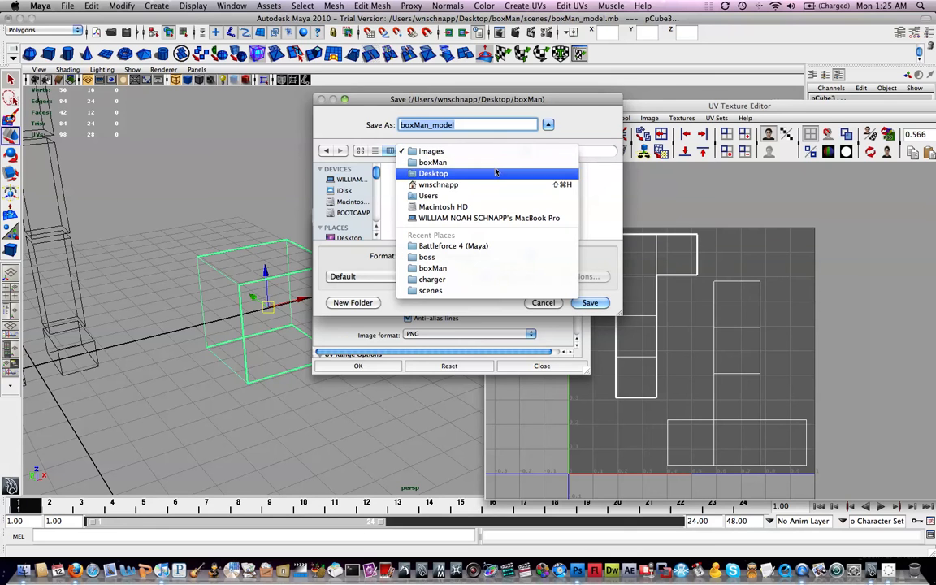
left_click(452, 154)
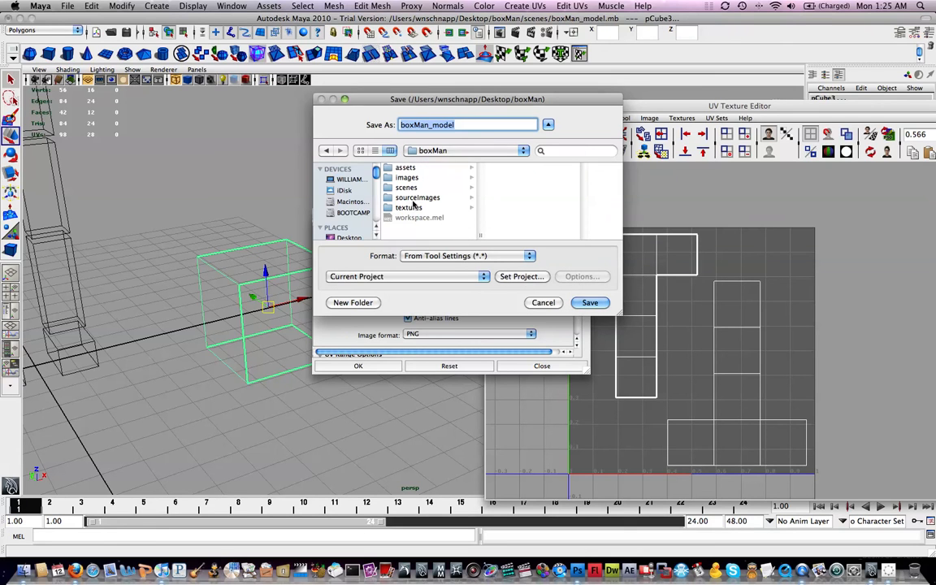
left_click(411, 209)
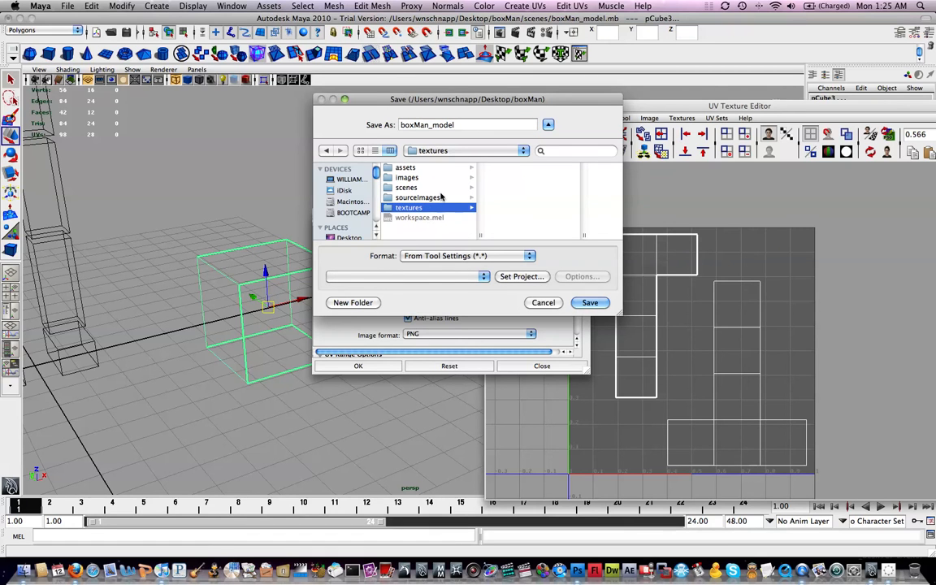
left_click(432, 124)
key("shift+super+Right")
type("UV")
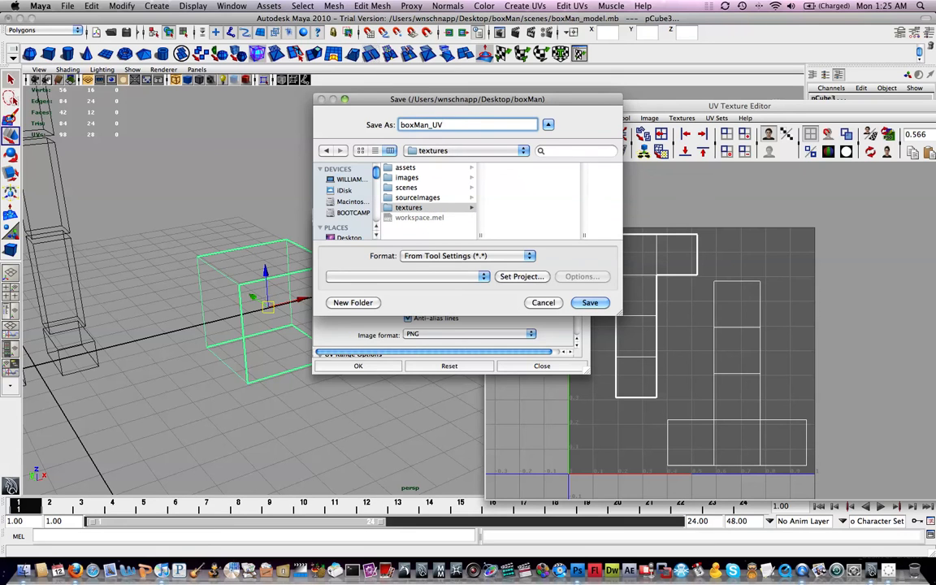
left_click(585, 305)
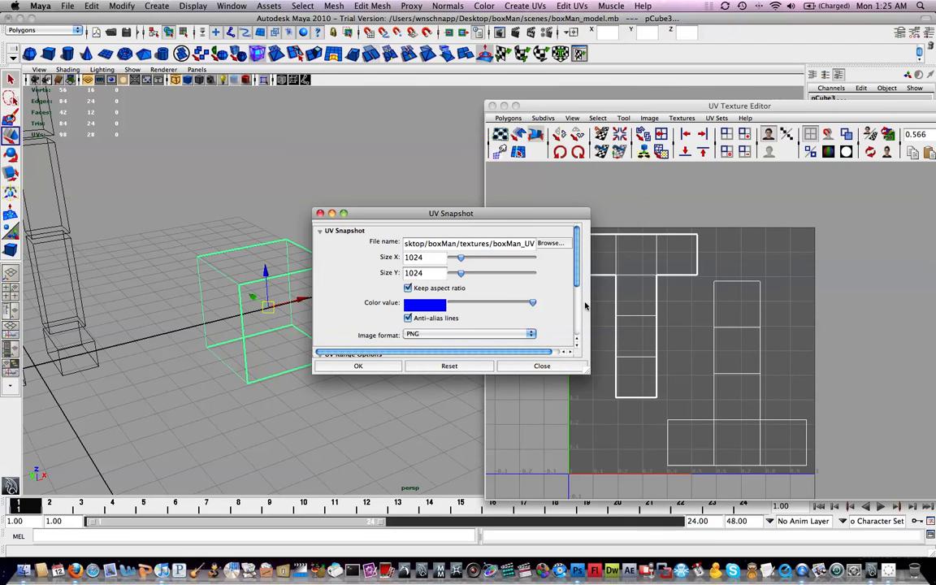
Export the UV snapshot and preview boxMan_UV.png from the boxMan project's textures folder in Finder
left_click(391, 367)
key("F11")
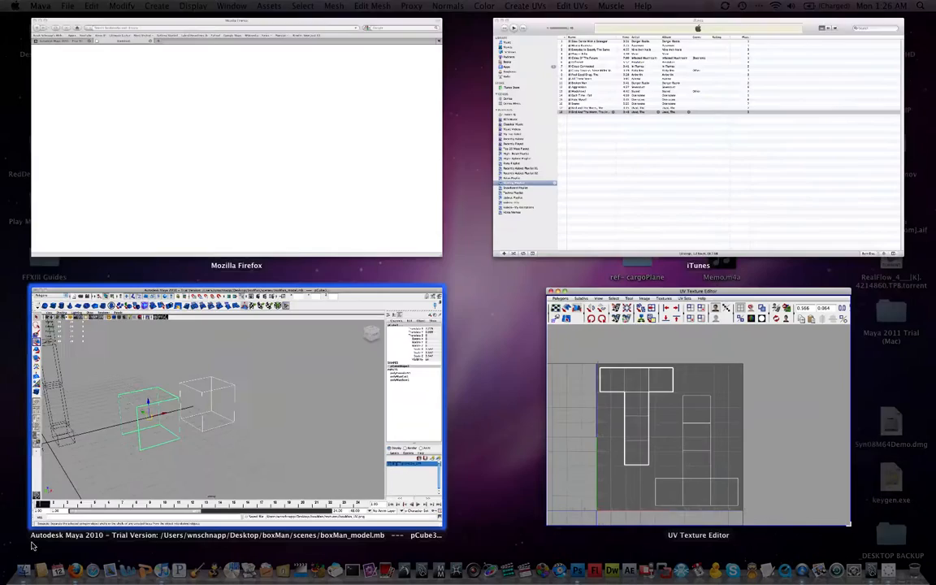
double_click(213, 423)
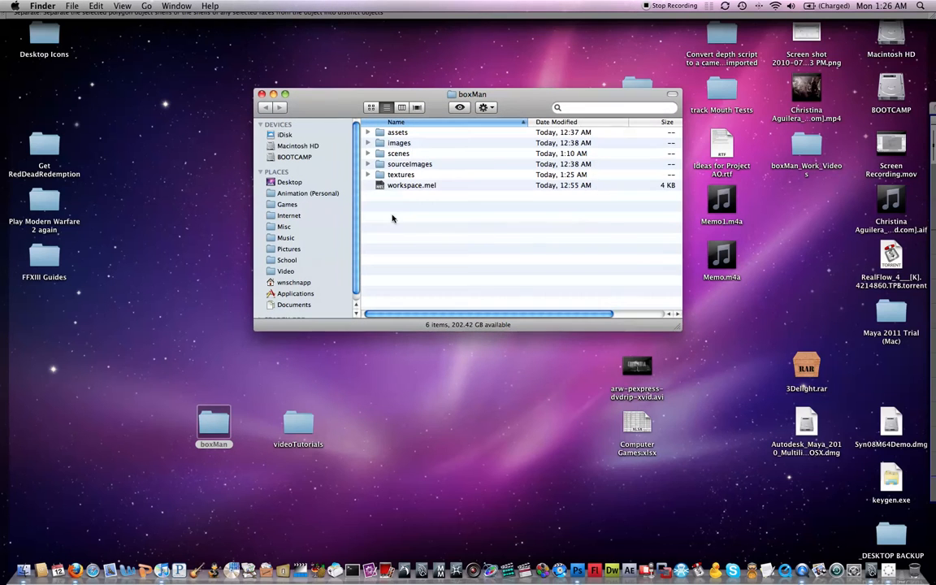
left_click(368, 175)
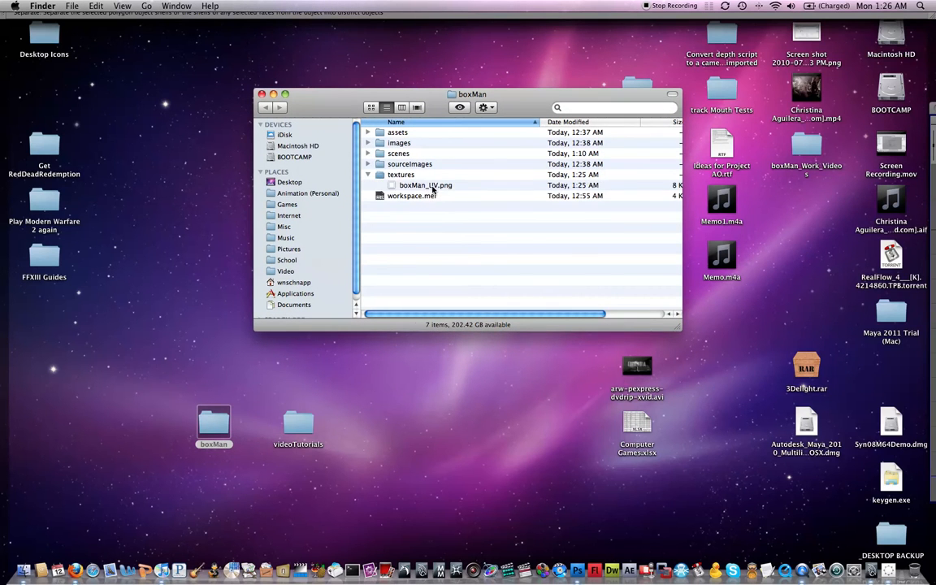
left_click(426, 186)
key("space")
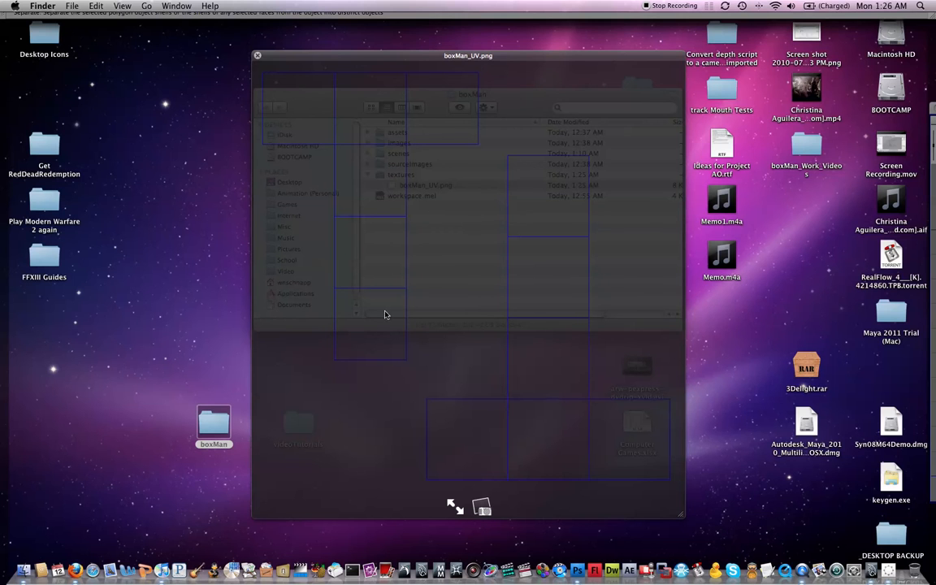
key("space")
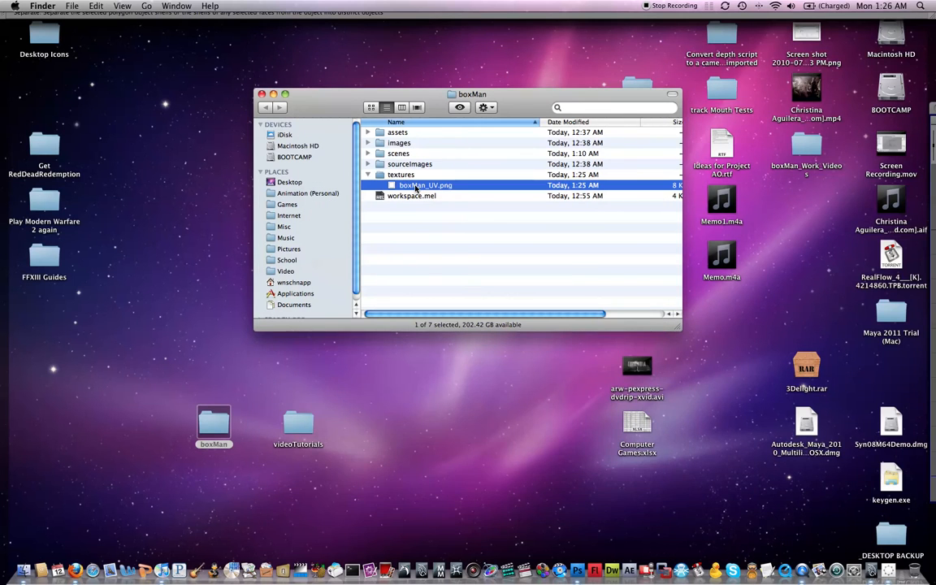
Open boxMan_UV.png in Photoshop, enlarge its document window and add a new layer
left_click_drag(417, 188, 577, 571)
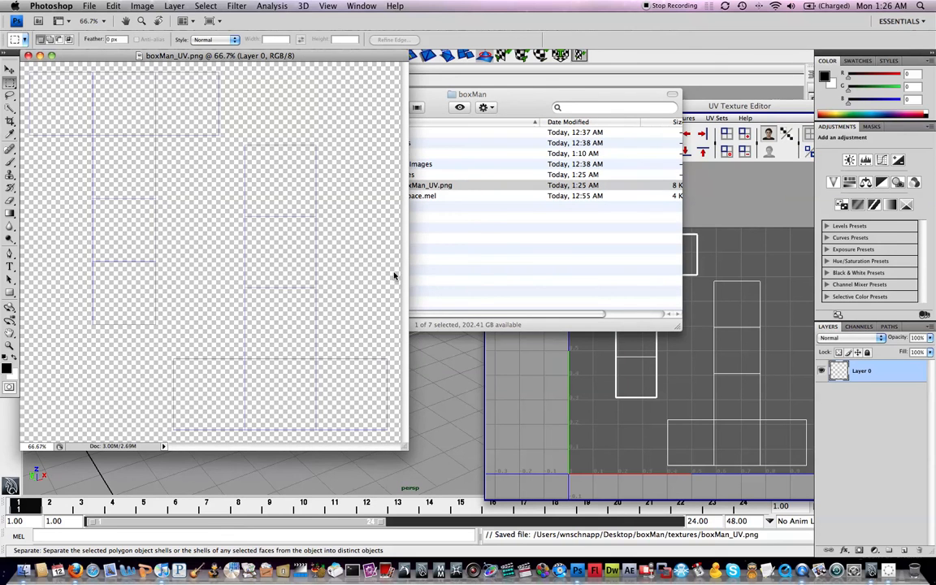
left_click_drag(404, 446, 620, 515)
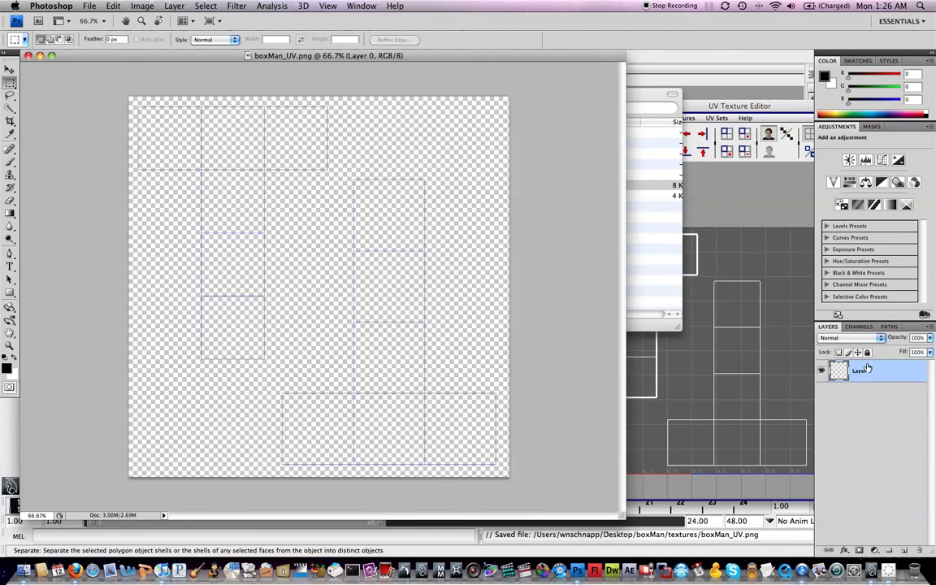
left_click(905, 553)
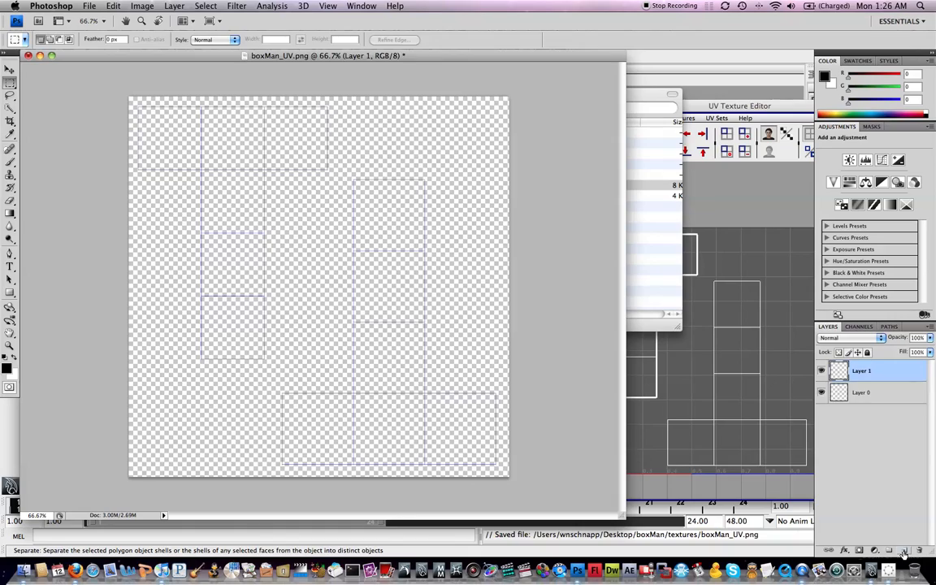
key("F9")
key("F9")
Rename the newly added layer as UV
double_click(861, 370)
type("UV")
key("Return")
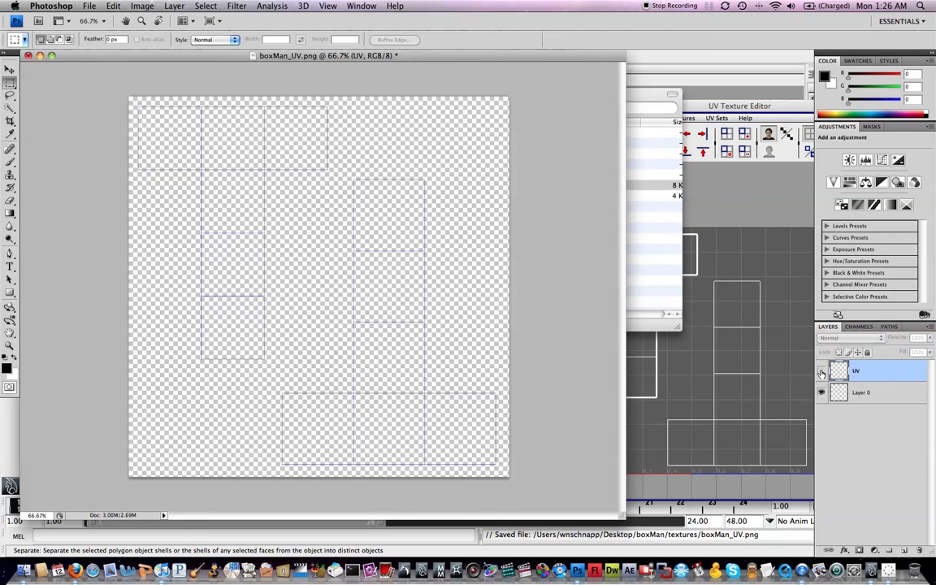
Name the snapshot layer UV and the blank layer Texture, and place Texture beneath UV
double_click(861, 393)
type("UV")
key("Return")
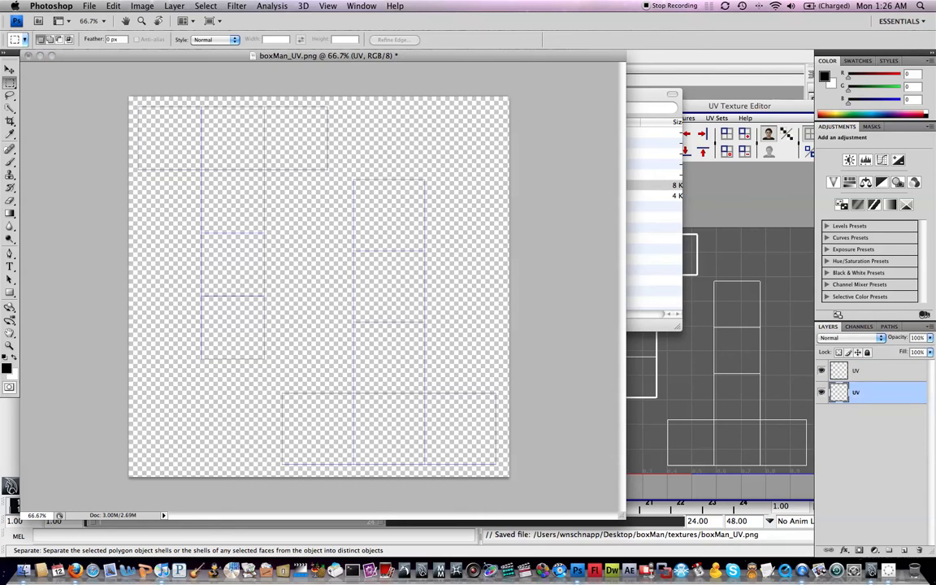
double_click(856, 372)
type("Texture")
key("Return")
left_click_drag(861, 373, 861, 404)
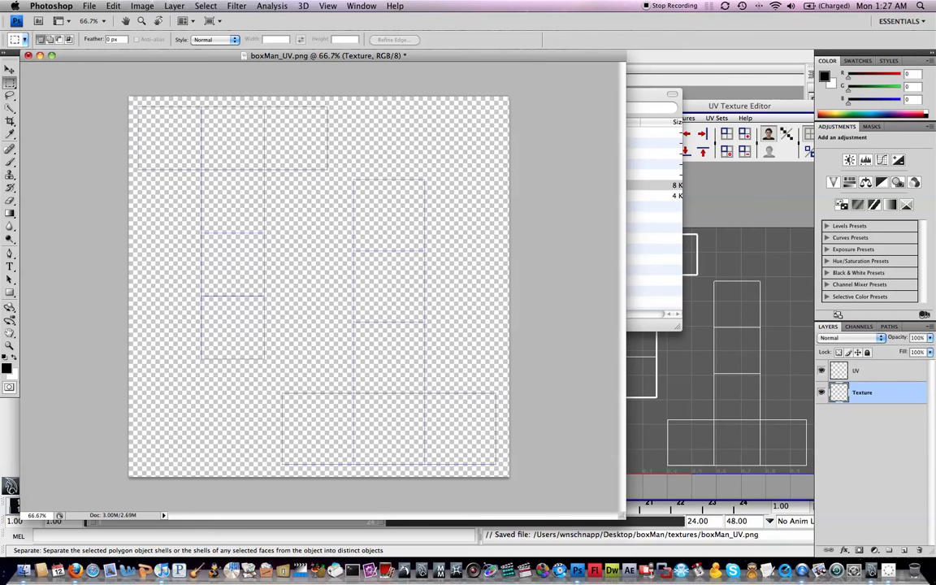
On the Texture layer, brush a black stroke through the first T-shaped shell and letter the other shell's faces A to F
left_click(11, 159)
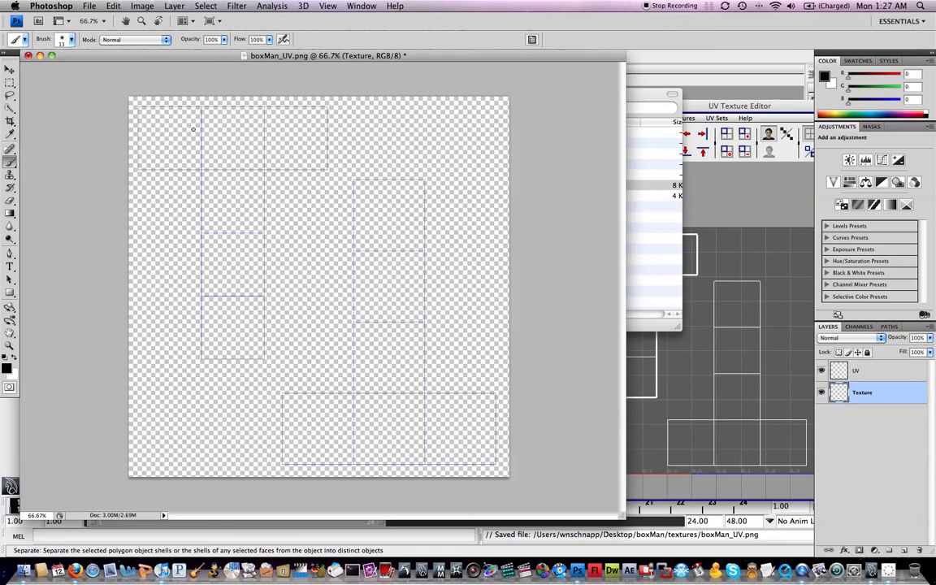
mouse_move(180, 129)
left_mouse_down()
mouse_move(283, 139)
mouse_move(232, 244)
mouse_move(231, 334)
left_mouse_up()
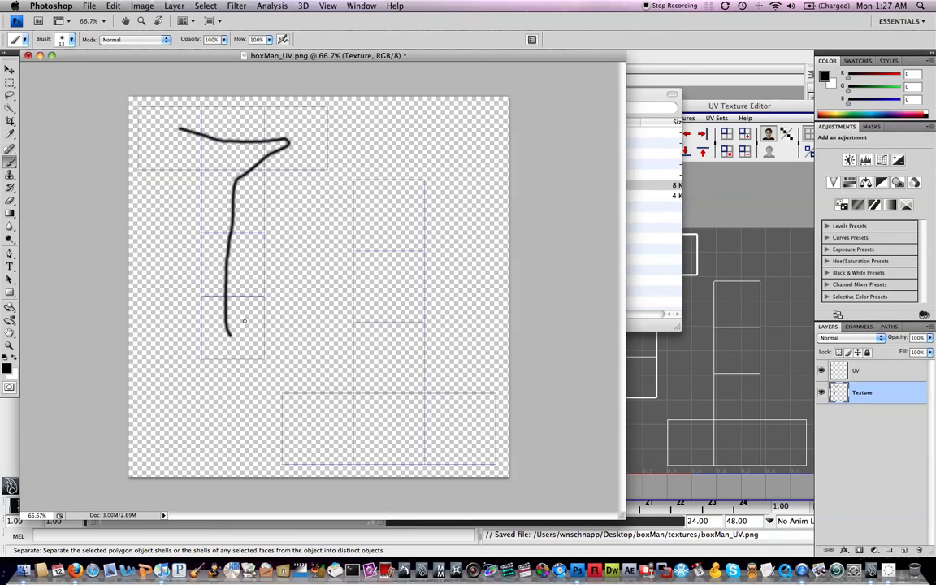
mouse_move(389, 215)
left_mouse_down()
mouse_move(365, 348)
mouse_move(378, 431)
mouse_move(470, 431)
left_mouse_up()
key("super+z")
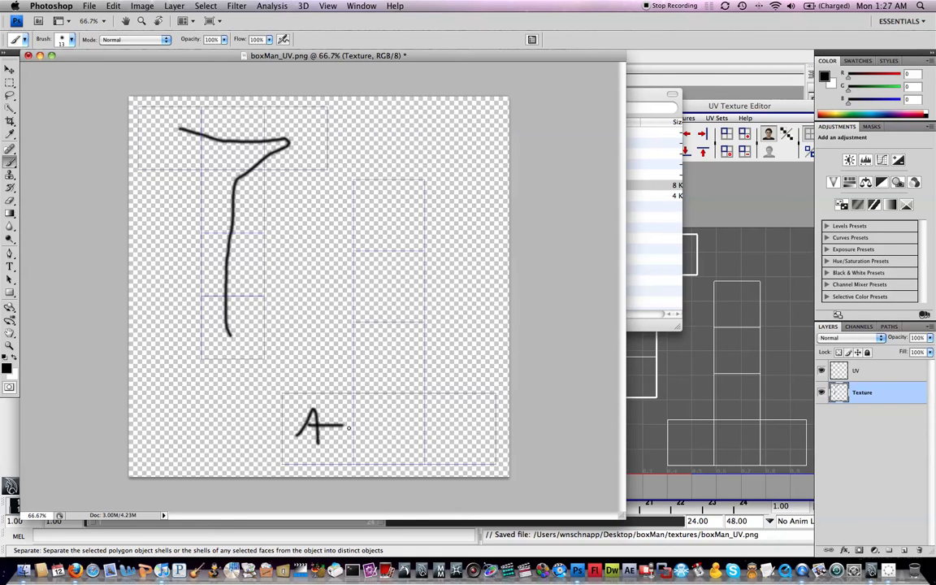
mouse_move(380, 396)
left_mouse_down()
mouse_move(379, 436)
mouse_move(409, 424)
mouse_move(379, 435)
left_mouse_up()
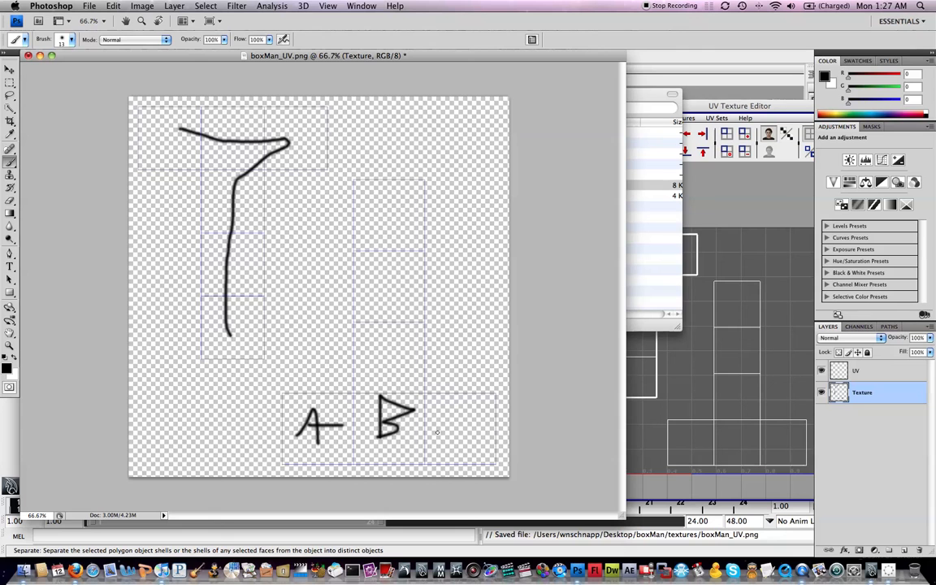
left_click_drag(386, 370, 393, 364)
mouse_move(376, 293)
left_mouse_down()
mouse_move(398, 268)
mouse_move(391, 317)
left_mouse_up()
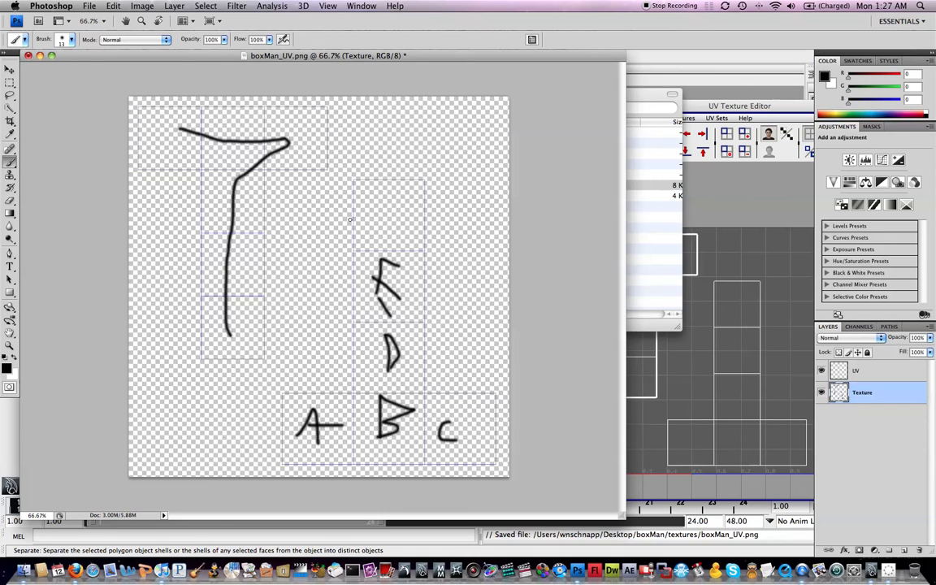
mouse_move(379, 238)
left_mouse_down()
mouse_move(393, 204)
mouse_move(412, 219)
left_mouse_up()
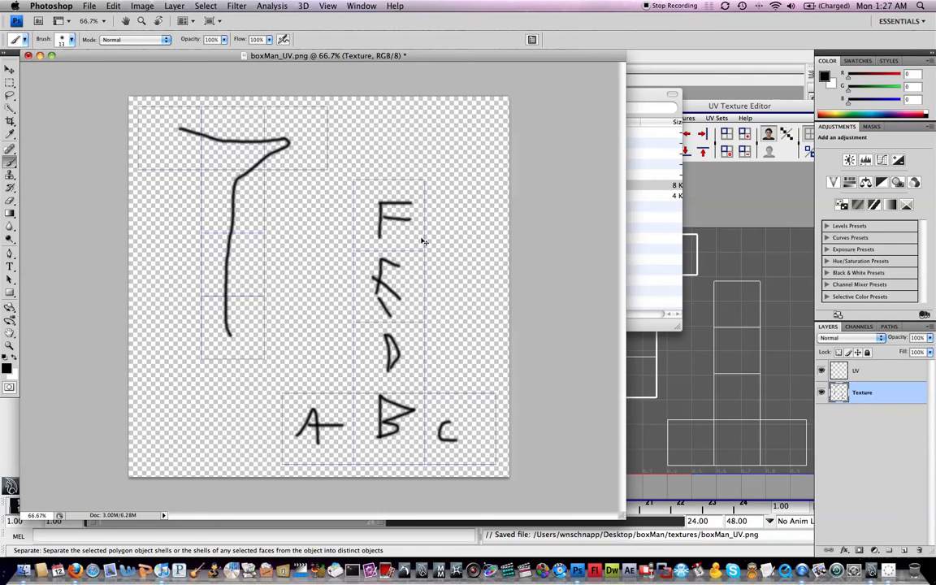
key("super+s")
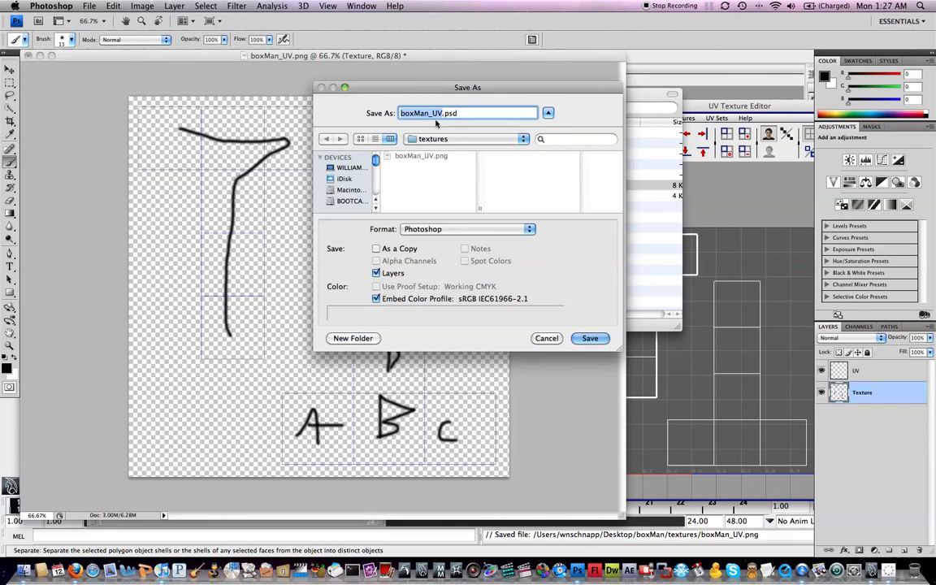
left_click(469, 230)
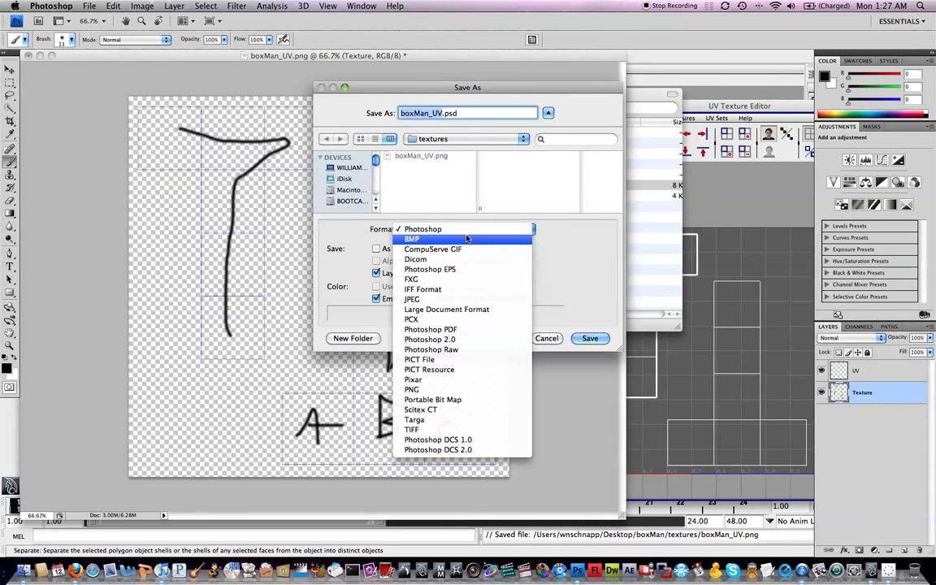
left_click(456, 390)
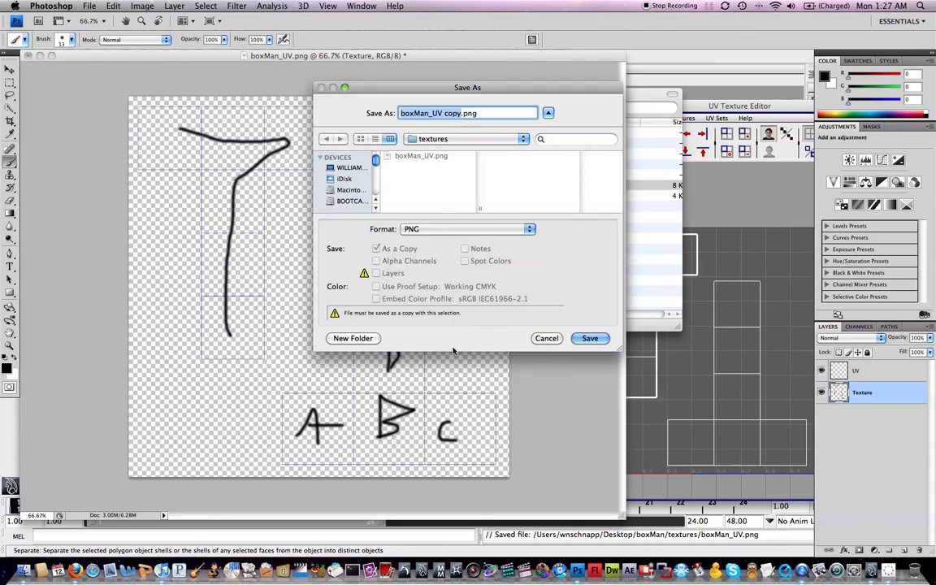
left_click(544, 337)
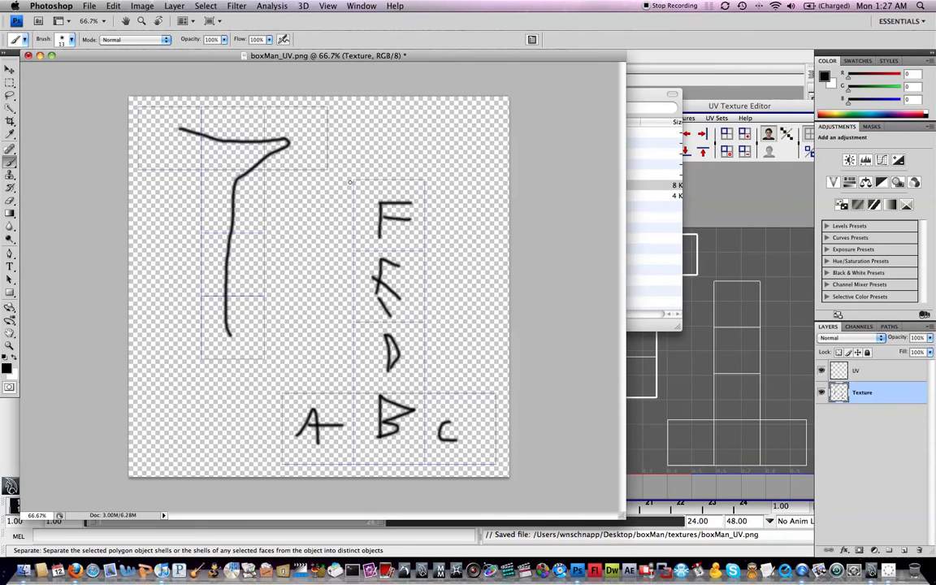
Start a Save for Web & Devices export of the image with the PNG-24 preset
left_click(89, 6)
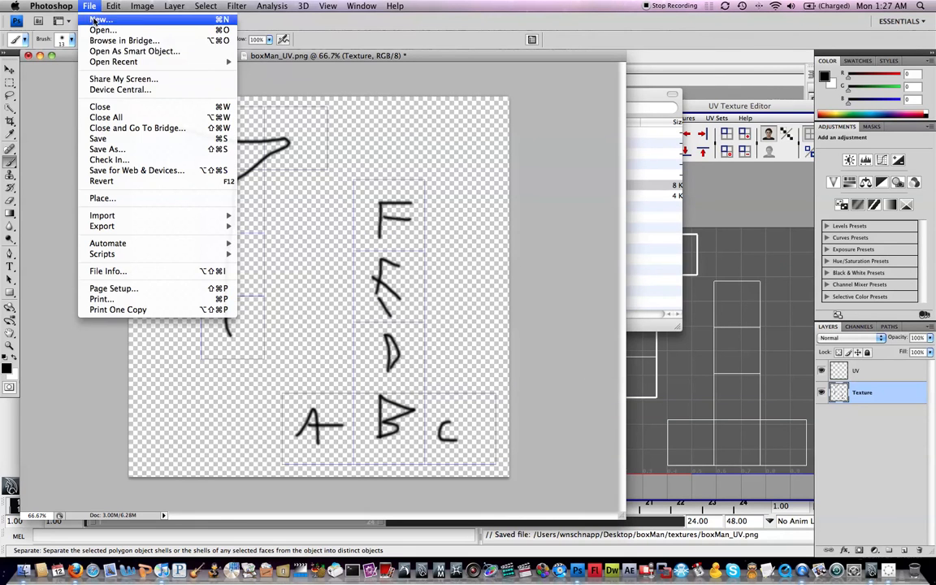
left_click(137, 171)
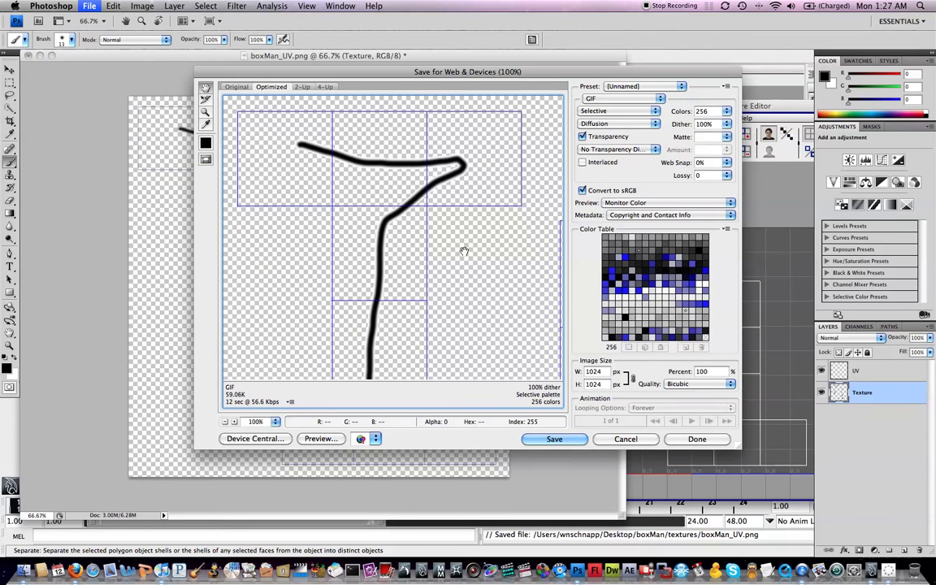
left_click(645, 88)
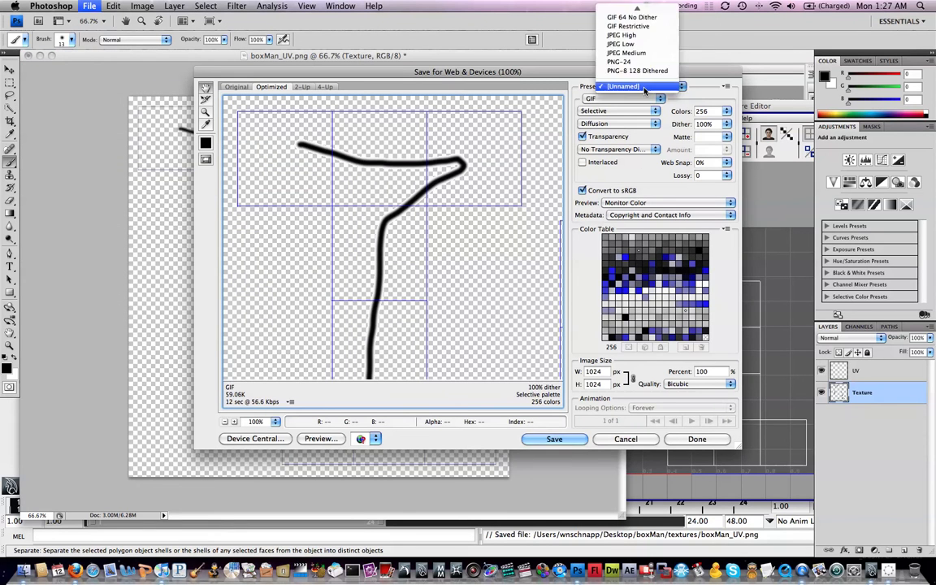
left_click(633, 61)
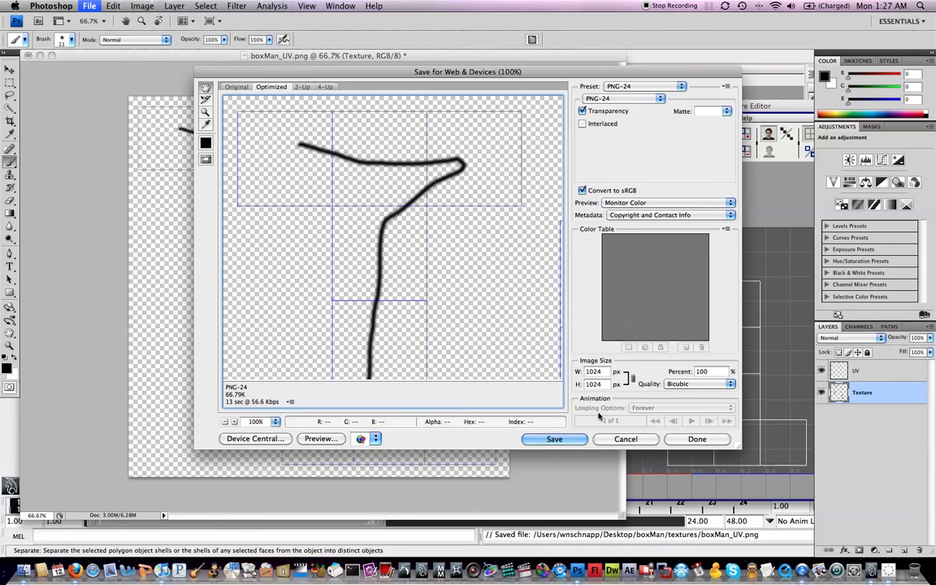
Save the optimized image as boxMan_Texture.png in the textures folder
left_click(554, 440)
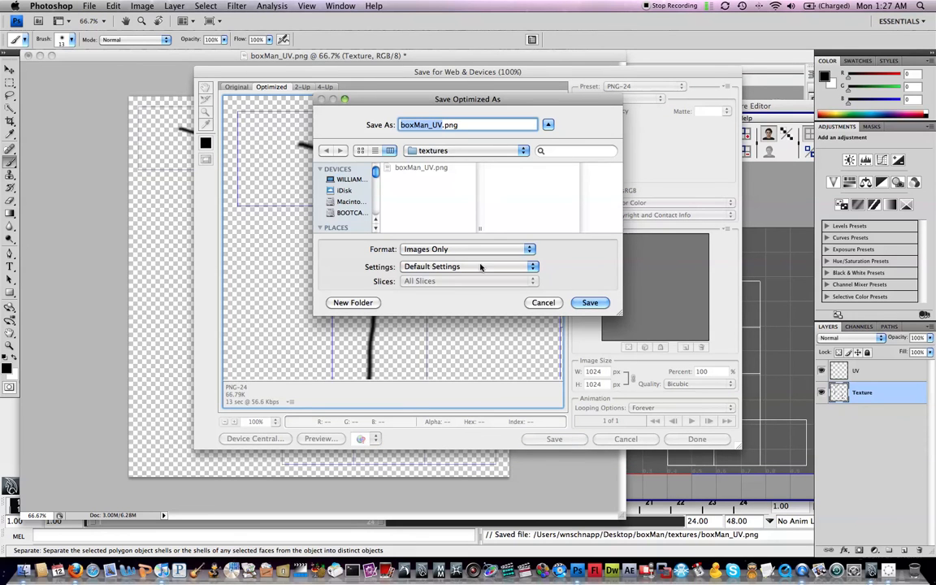
left_click(444, 124)
key("BackSpace")
key("BackSpace")
key("BackSpace")
type("_Textur")
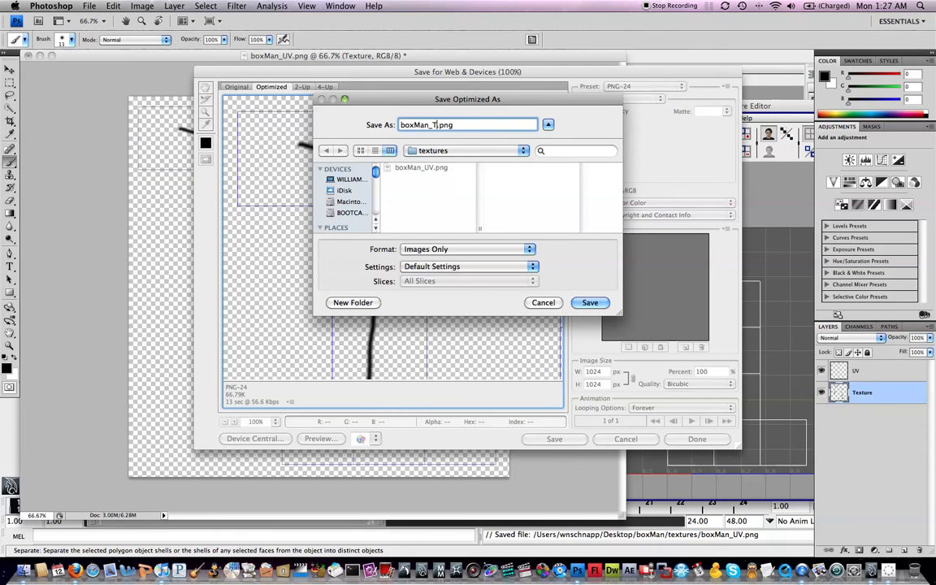
type("e")
key("Return")
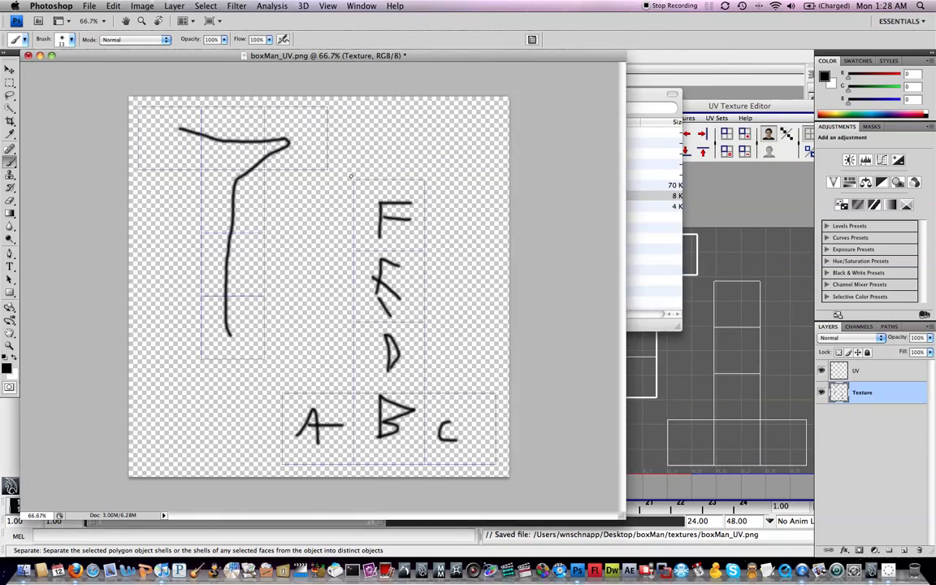
Switch back to Maya and display the perspective view's models as shaded solids
key("F9")
left_click(195, 207)
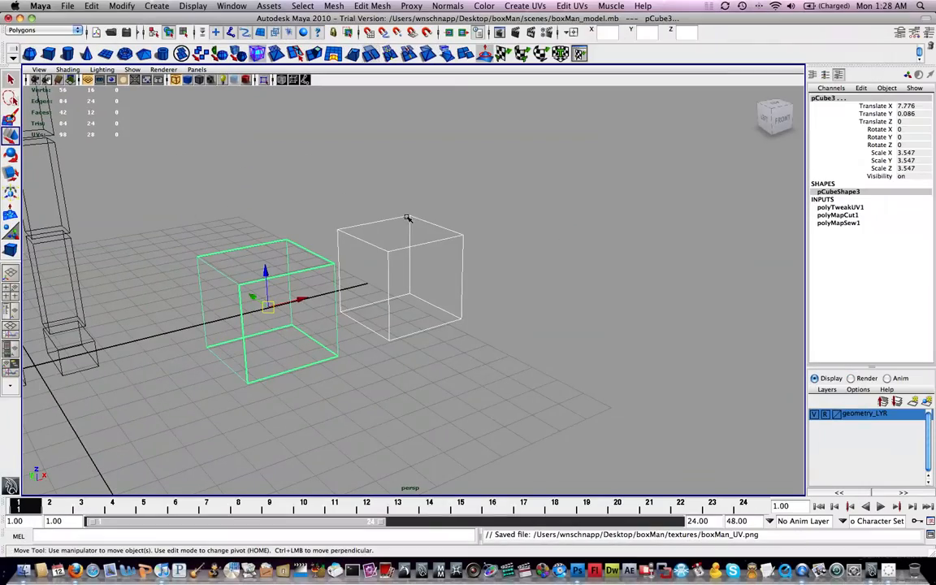
middle_click_drag(289, 229, 460, 216, "alt")
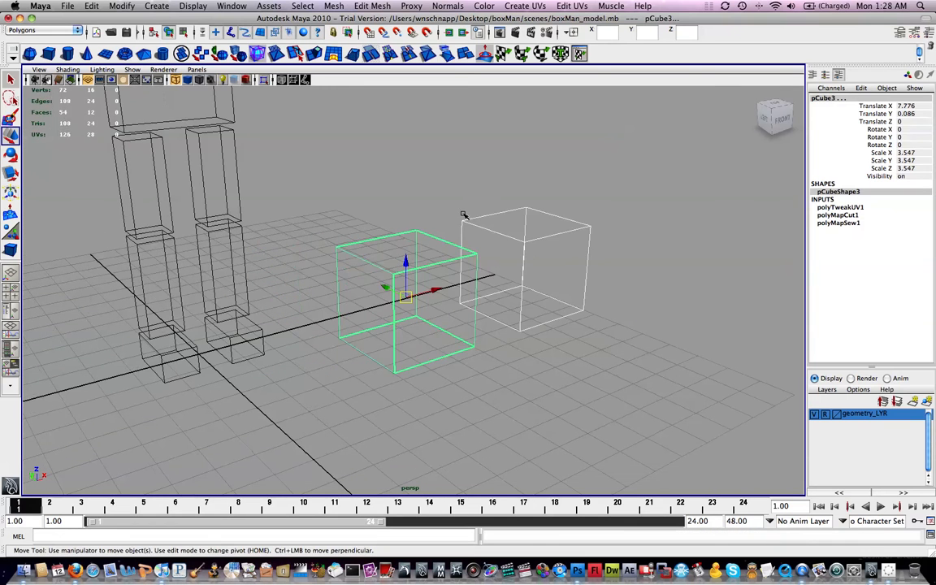
key("5")
key("4")
key("5")
key("4")
key("5")
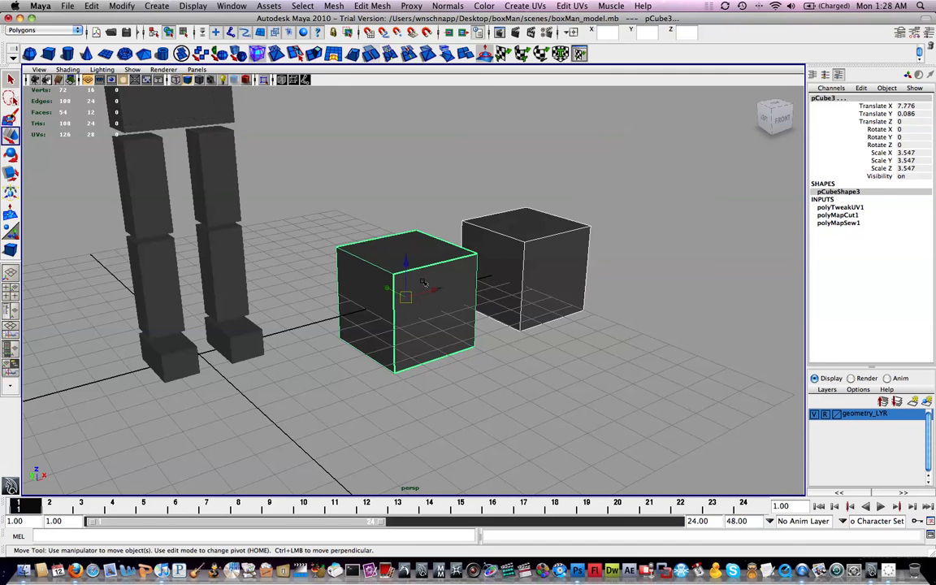
Use the layout with Hypershade beside the perspective view and create a new Lambert material
left_click_drag(272, 130, 588, 278, "alt")
middle_click_drag(587, 278, 553, 250, "alt")
left_click(616, 290)
left_click_drag(585, 272, 625, 279, "alt")
left_click_drag(654, 249, 509, 370)
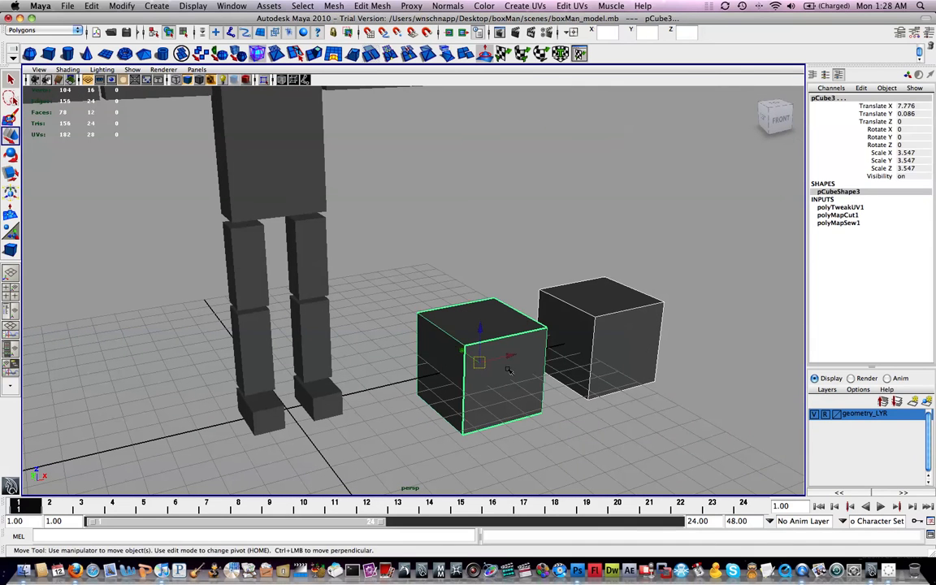
left_click(12, 361)
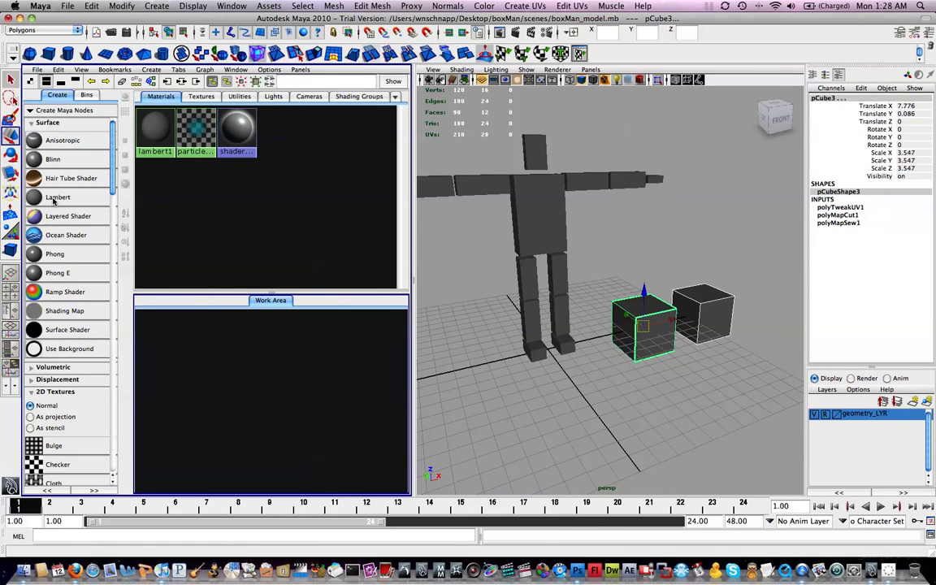
left_click(54, 201)
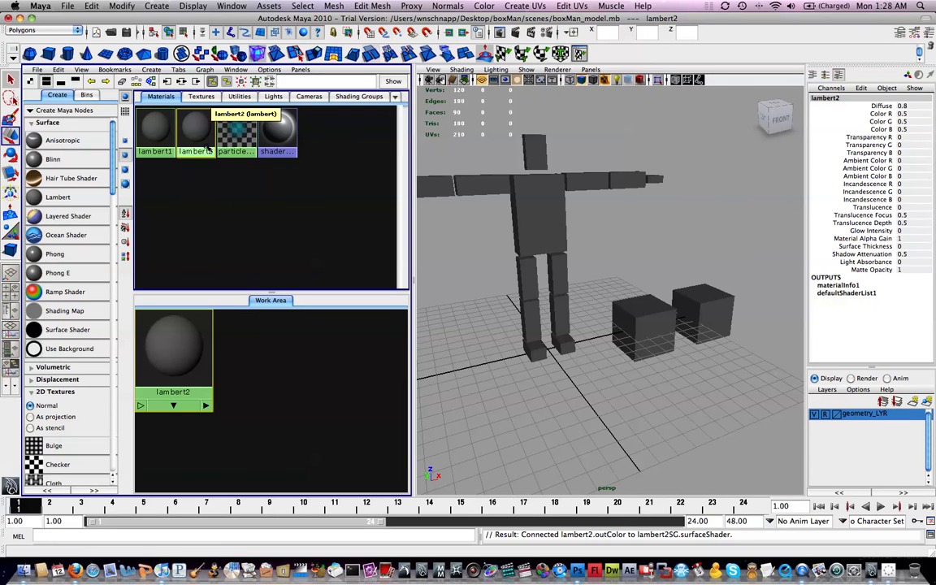
middle_click_drag(496, 180, 542, 206, "alt")
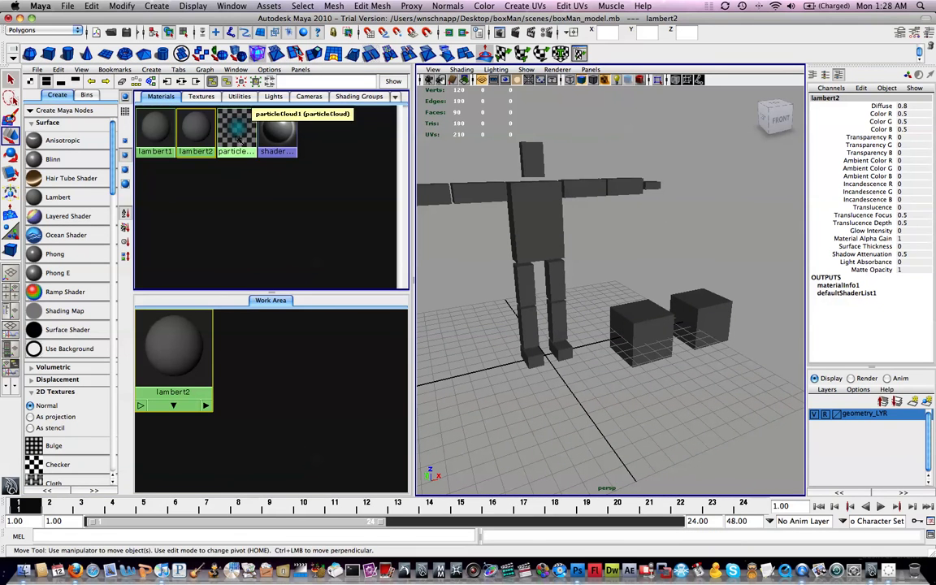
Show the lambert2 material's attributes and connect a File texture to its color
middle_click_drag(193, 132, 586, 183)
key("ctrl+a")
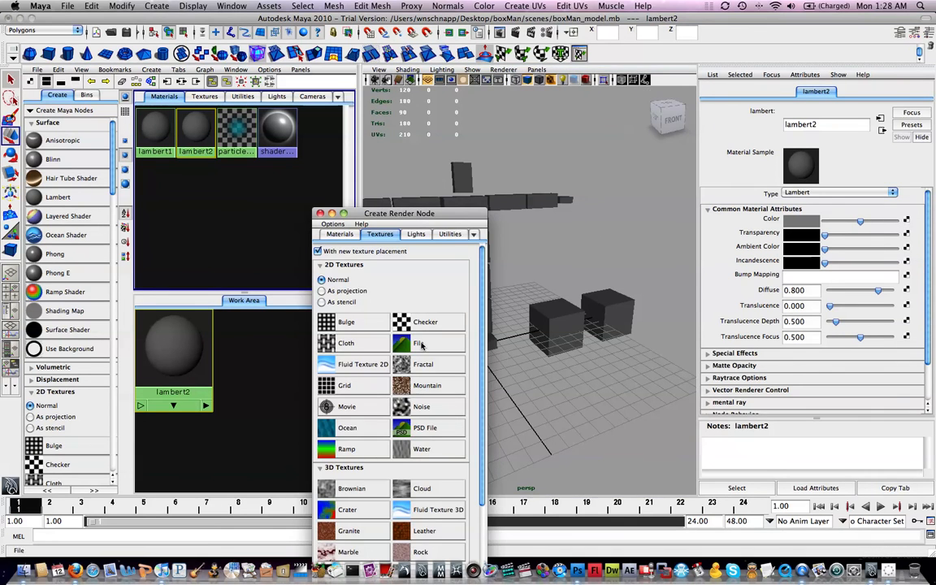
left_click(417, 342)
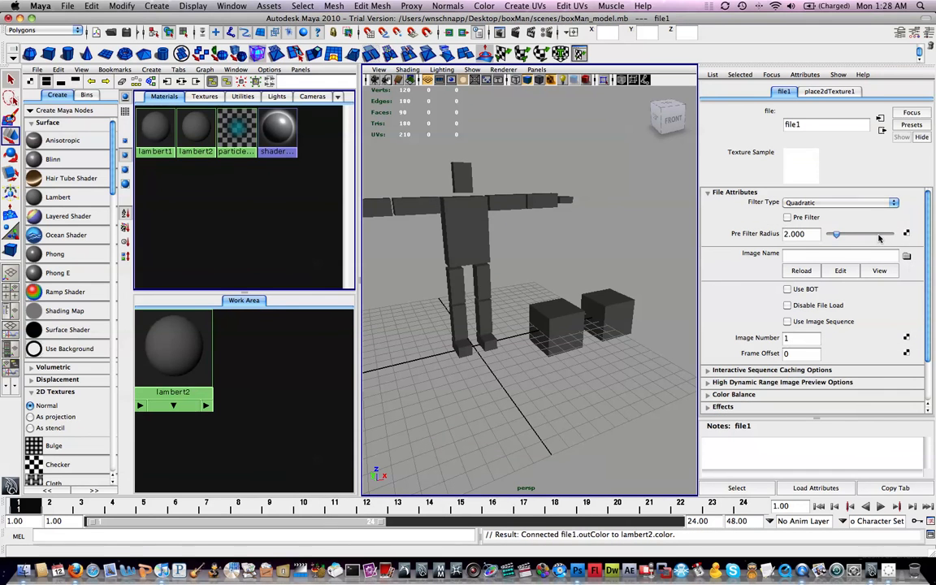
Load boxMan_Texture.png from the textures folder as the file texture's image
left_click(907, 256)
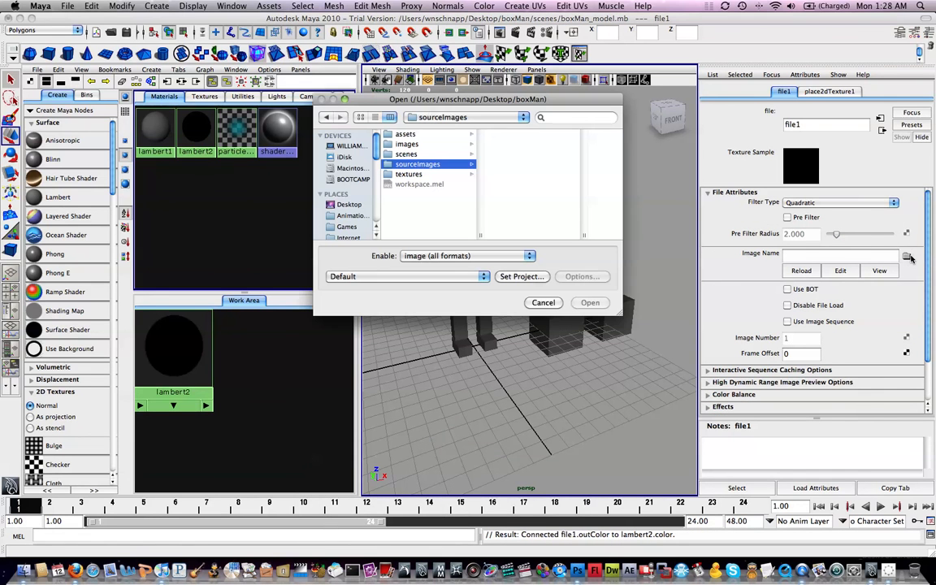
left_click(412, 176)
left_click(543, 135)
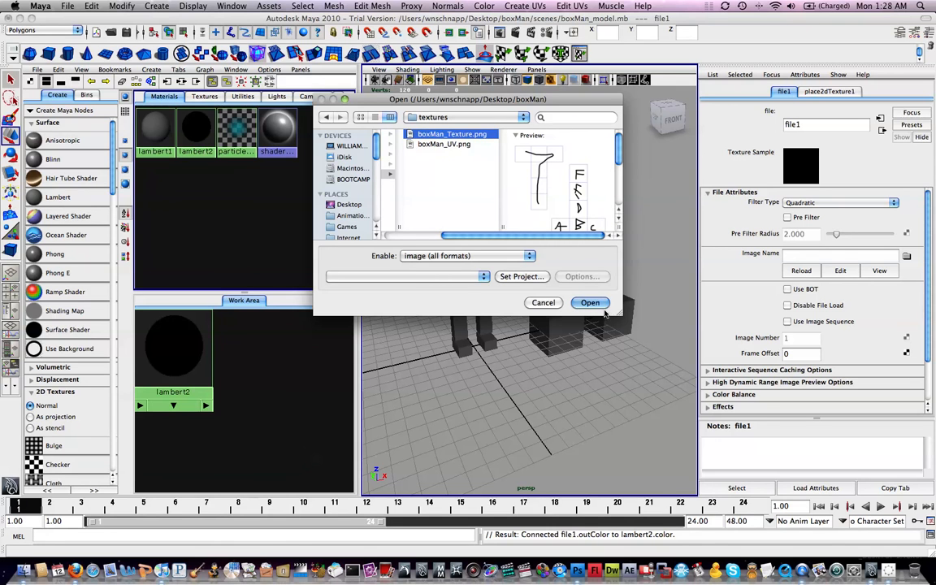
left_click(595, 303)
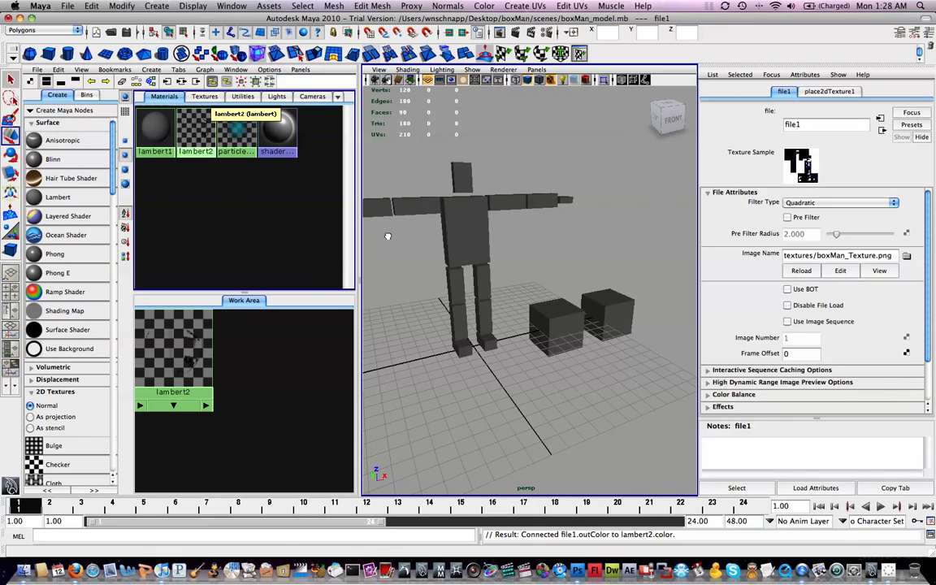
Assign the lambert2 material to both cubes beside the figure and inspect the texture on them up close
middle_click_drag(566, 330, 565, 330)
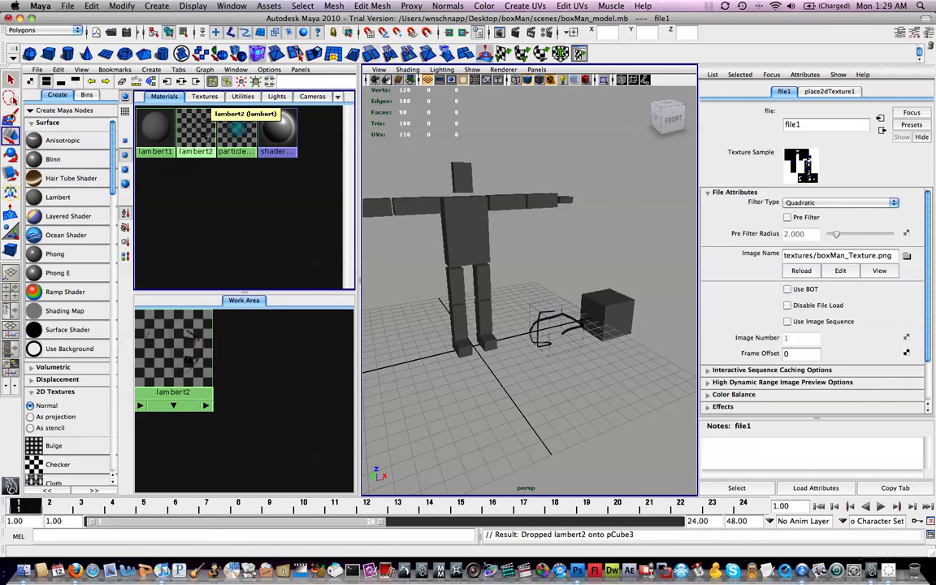
middle_click_drag(328, 193, 624, 308)
left_click_drag(648, 282, 589, 284, "alt")
left_click(516, 324)
scroll(516, 324, "up", 10)
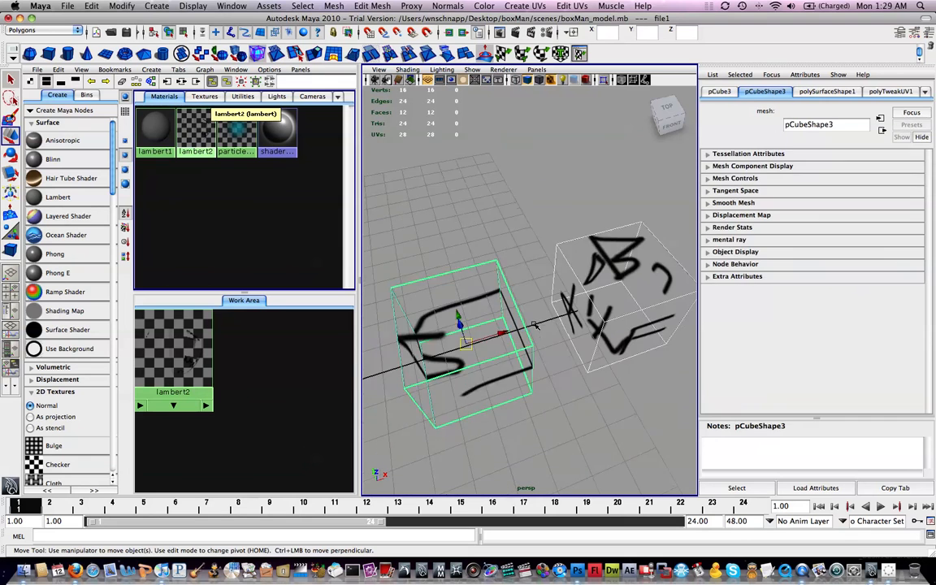
left_click_drag(516, 323, 536, 250, "alt")
left_click(536, 250)
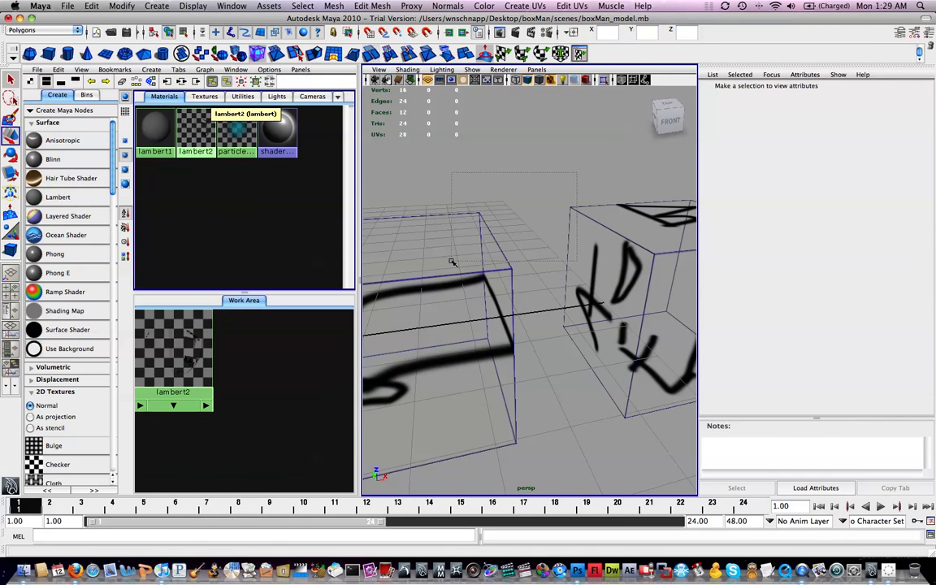
Select both cubes and view their UVs over the texture in the UV Texture Editor
left_click_drag(480, 238, 587, 302)
scroll(506, 251, "down", 10)
left_click(579, 53)
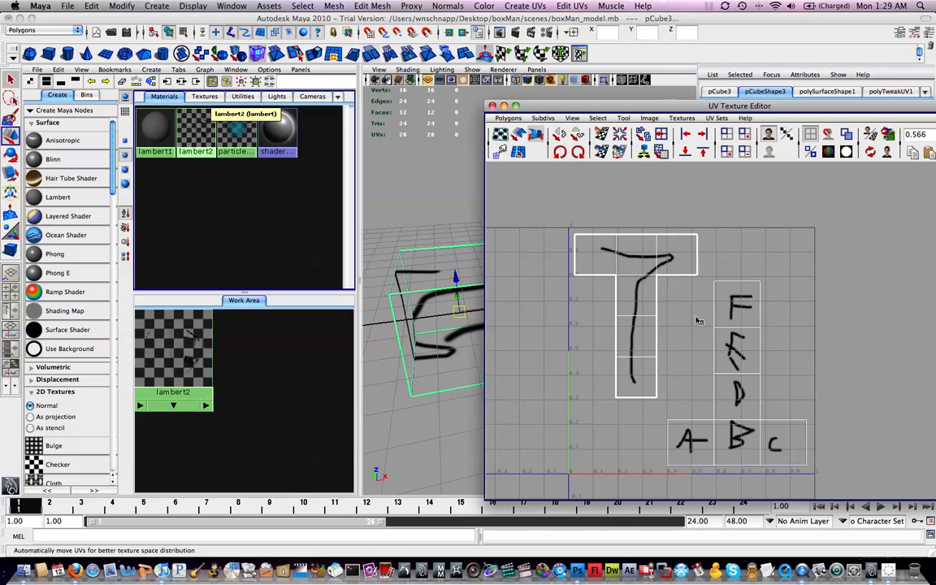
Switch to the boxMan_UV.png image in Photoshop and hide the UV layer, leaving the Texture layer shown
key("F9")
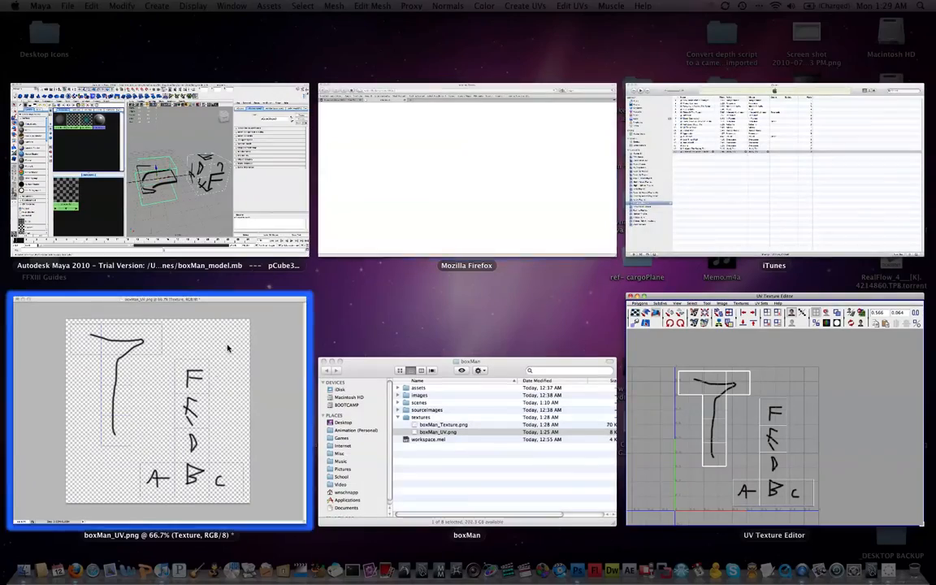
left_click(198, 344)
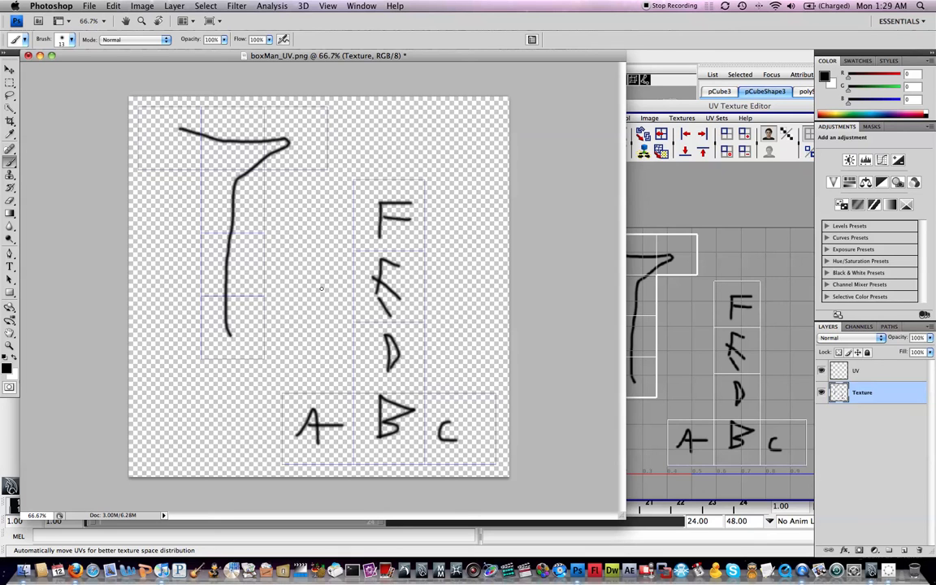
left_click(821, 371)
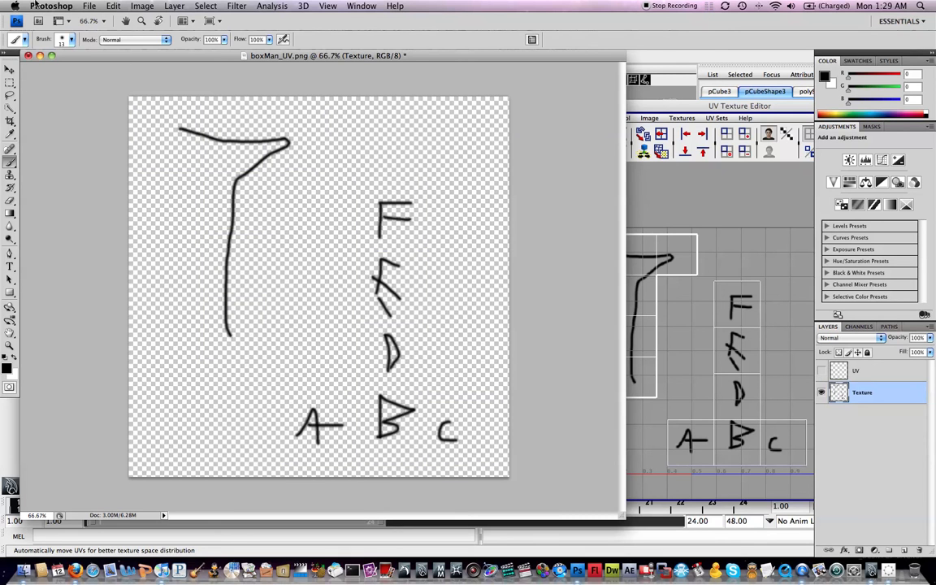
left_click(822, 372)
left_click(821, 371)
Switch back to Maya's main window and view the whole figure together with the two textured cubes from the front
key("F9")
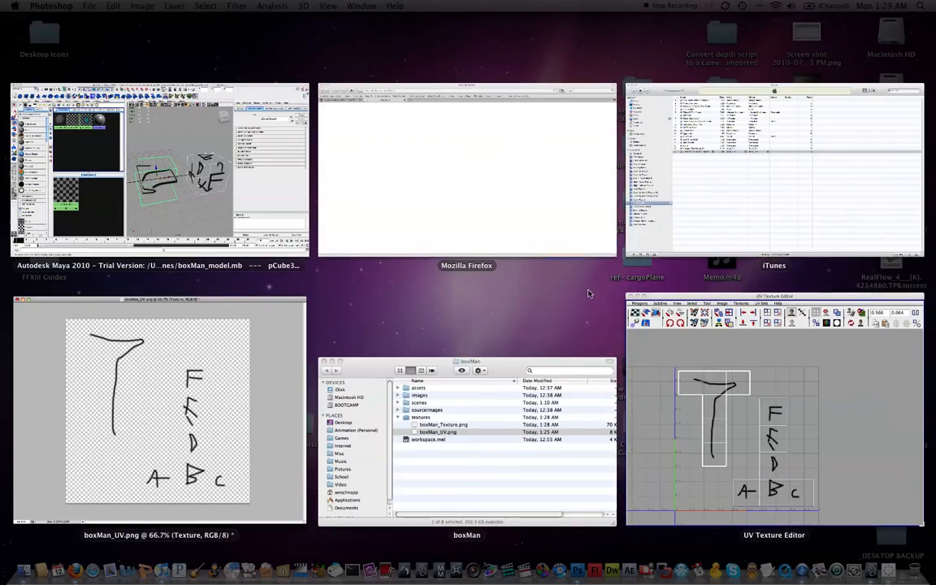
left_click(642, 321)
key("F9")
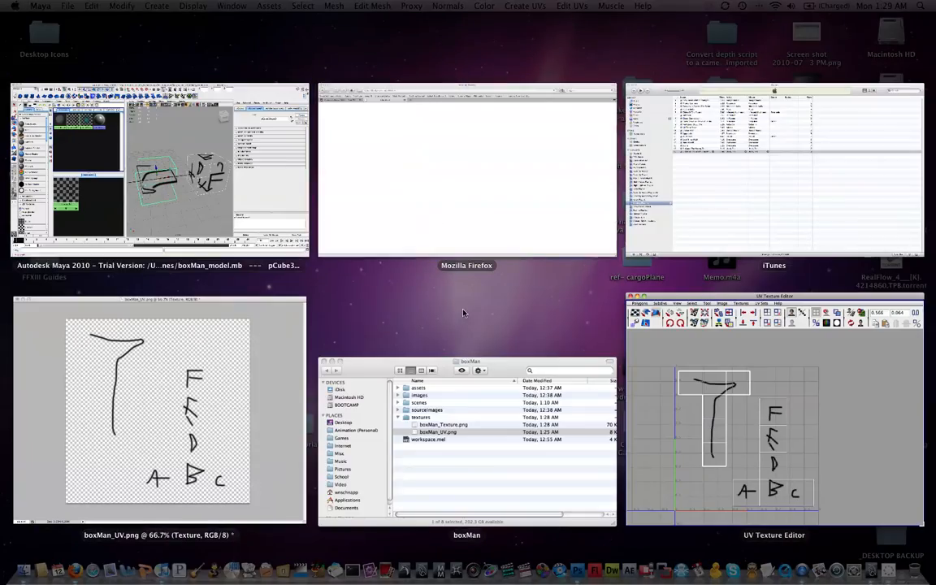
left_click(233, 195)
scroll(427, 205, "down", 5)
middle_click_drag(428, 205, 538, 255, "alt")
left_click_drag(538, 255, 524, 231, "alt")
middle_click_drag(525, 231, 489, 234, "alt")
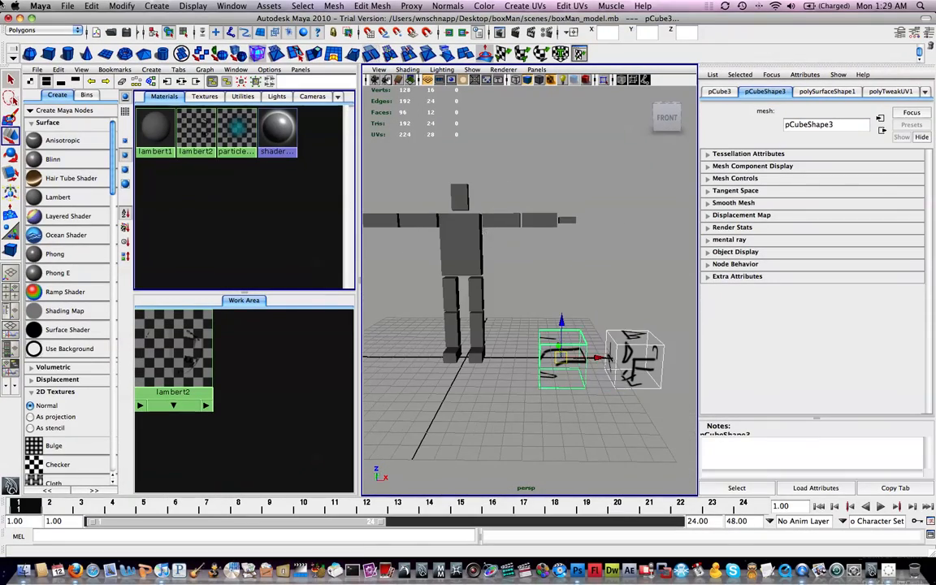